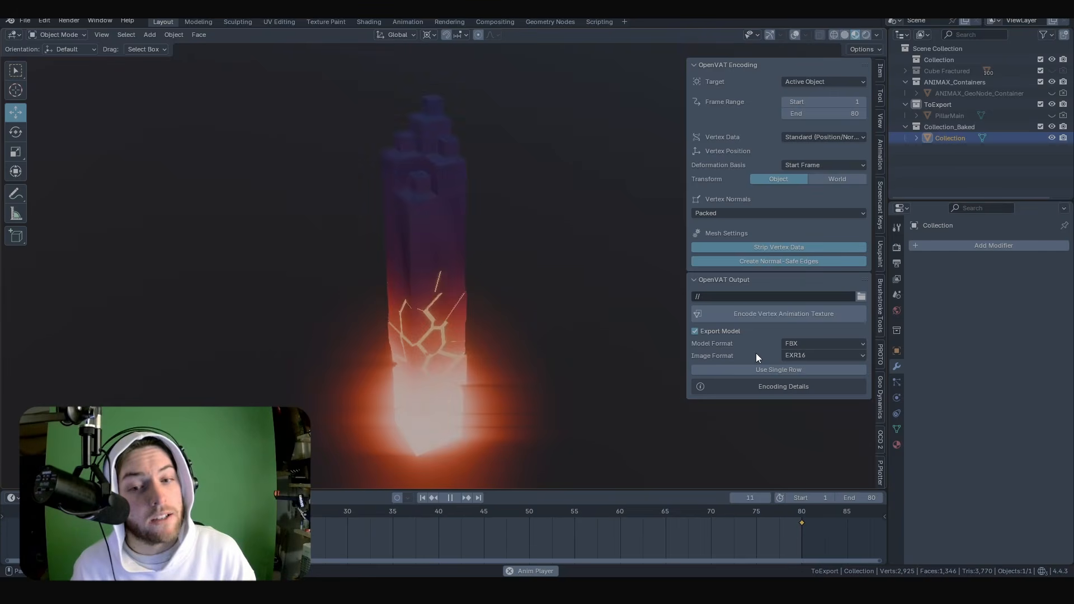
# Review the installed OpenVAT extension's details in Preferences and dismiss the window.
pyautogui.moveTo(0, 163); pyautogui.dragTo(351, 92)
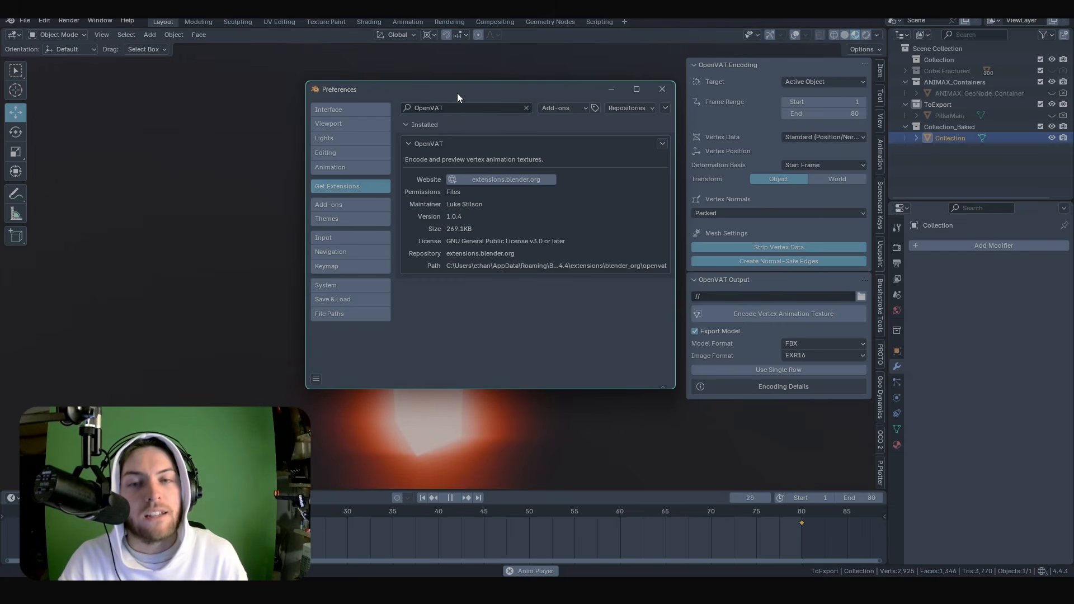
pyautogui.moveTo(457, 93); pyautogui.dragTo(448, 89)
pyautogui.click(582, 89)
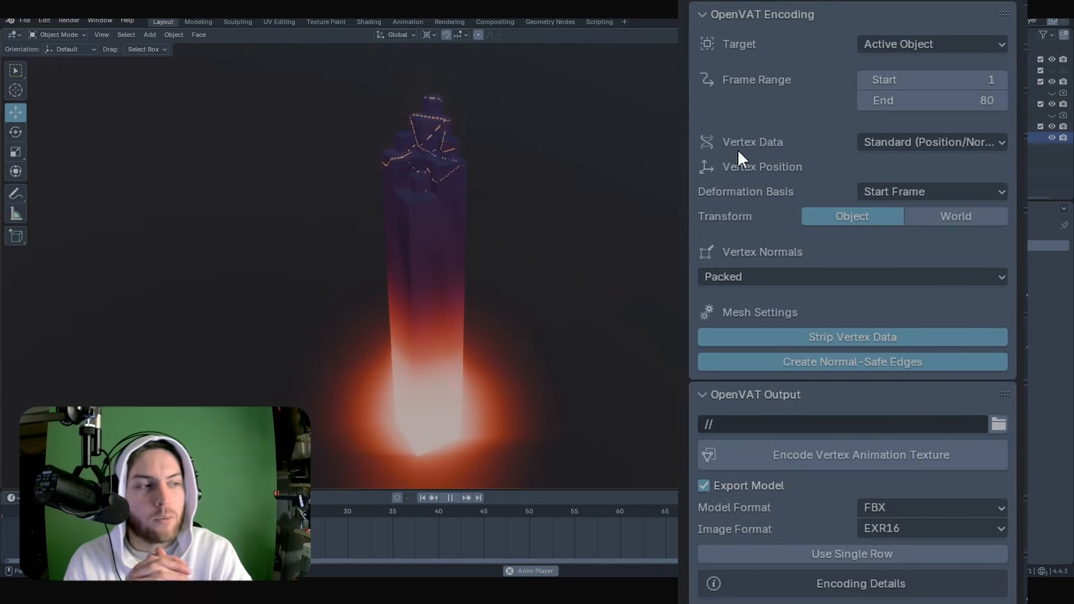
# Pause the animation playback and show the viewport gizmos and overlays.
pyautogui.press('space')
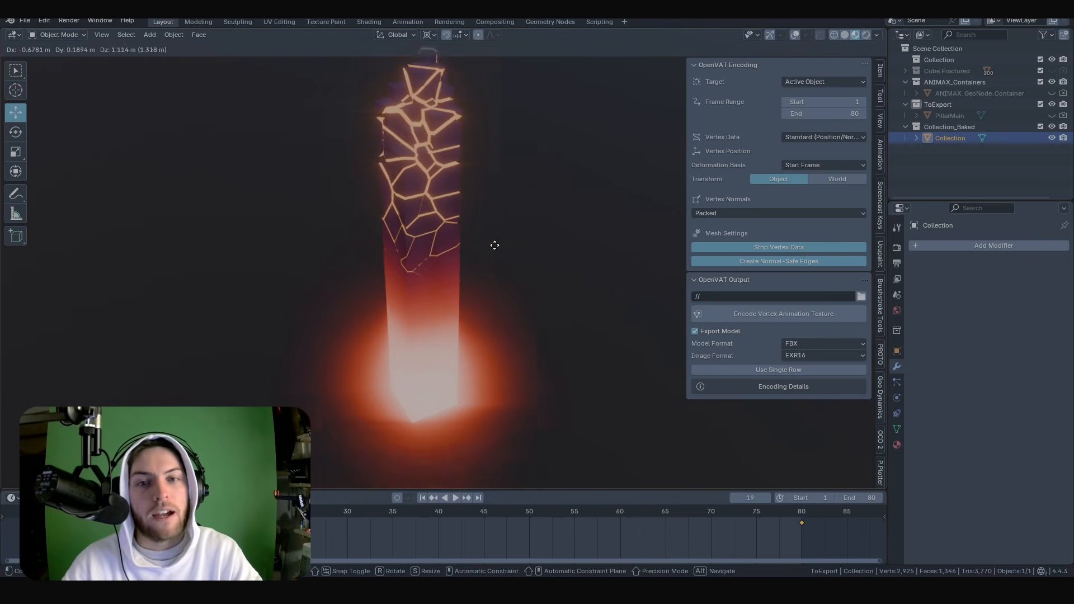
pyautogui.click(769, 36)
pyautogui.hotkey('shift', 'alt', 'z')
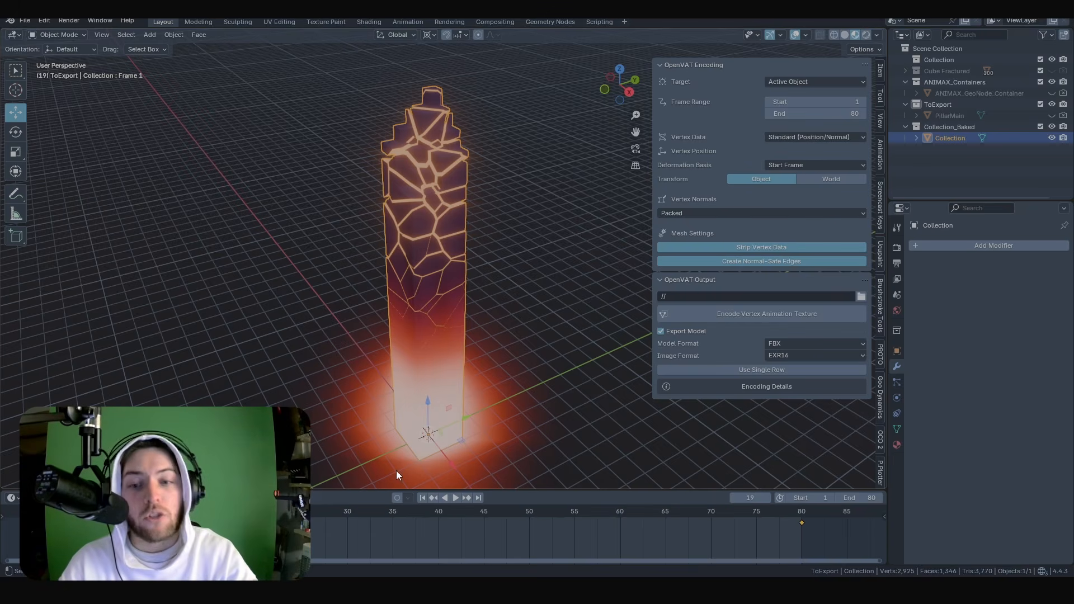
# Move the timeline to frame 25 with the pillar intact and set the OpenVAT Deformation Basis to Current Frame.
pyautogui.press('space')
pyautogui.moveTo(363, 538); pyautogui.dragTo(302, 537)
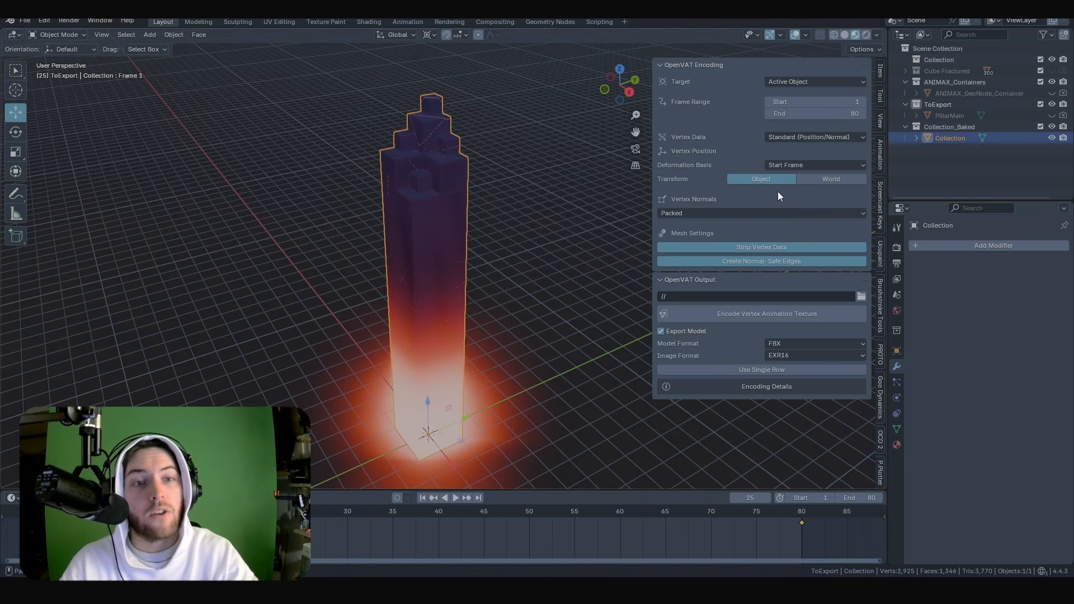
pyautogui.click(804, 165)
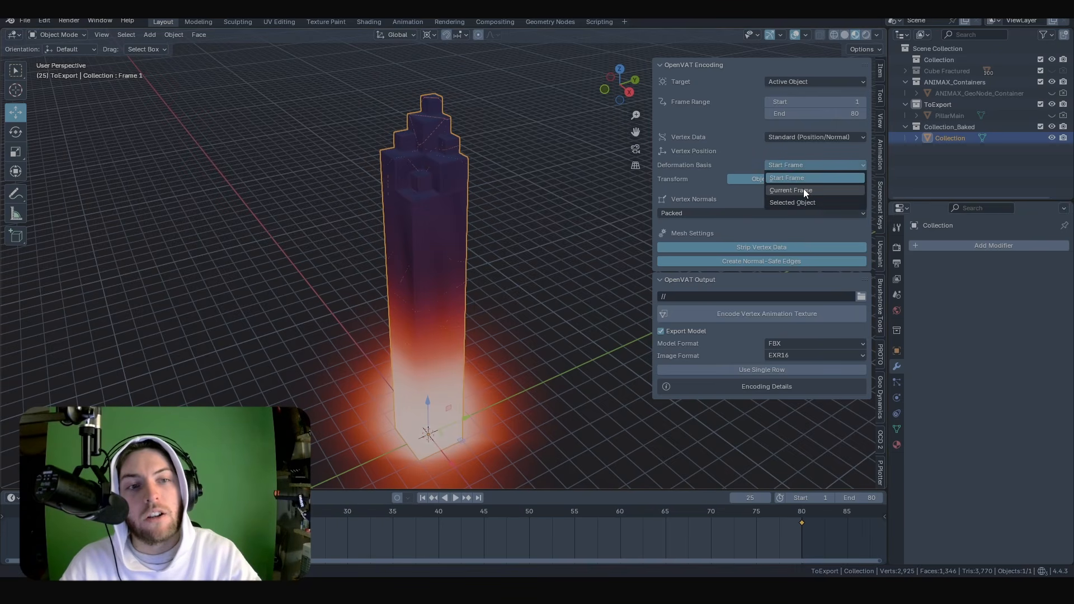
pyautogui.click(803, 190)
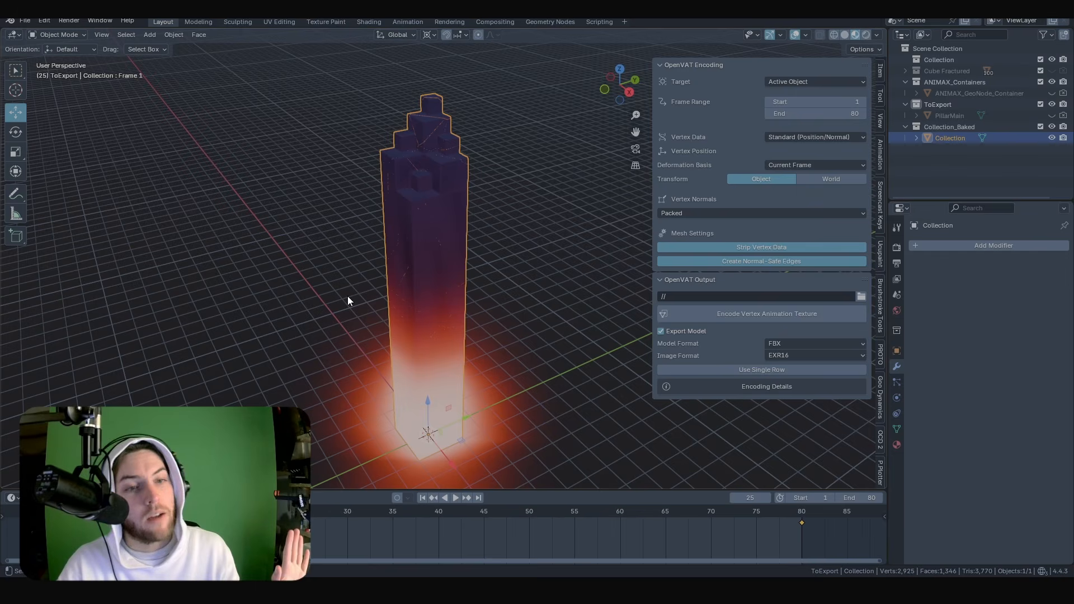
# Look through the pillar's baked texture images, including img_diffuse.png and img_bevel.png, and close the image viewer.
pyautogui.click(663, 212)
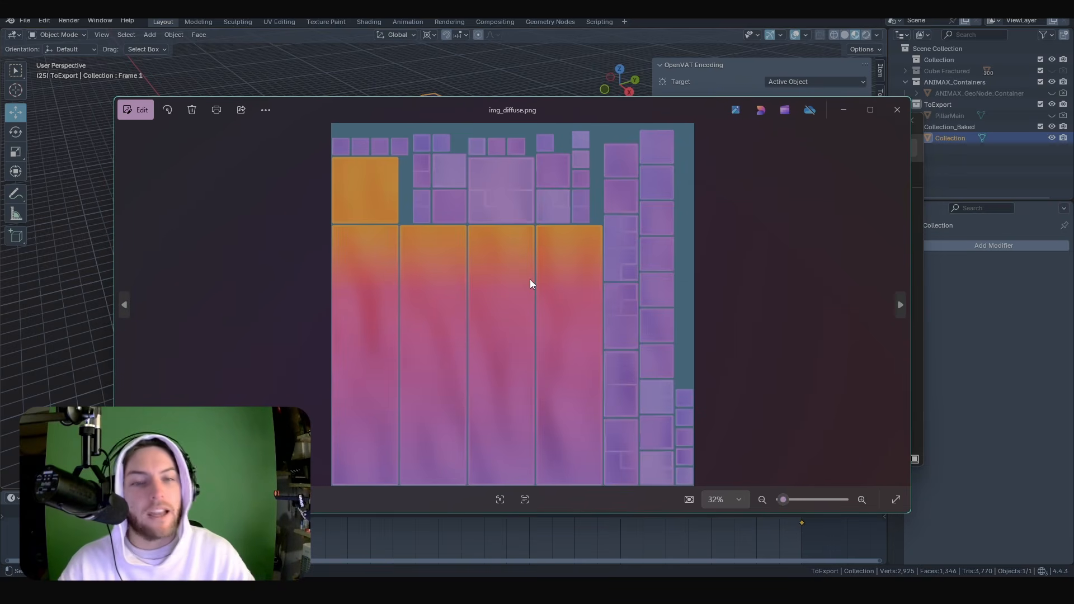
pyautogui.press('Left')
pyautogui.press('Right')
pyautogui.press('Right')
pyautogui.press('Left')
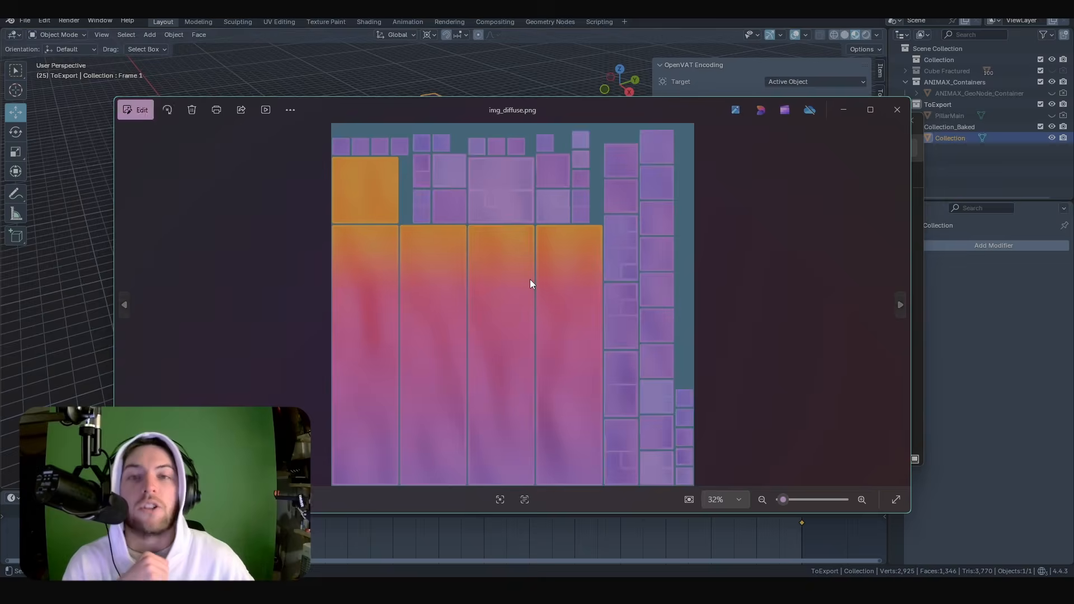
pyautogui.press('Left')
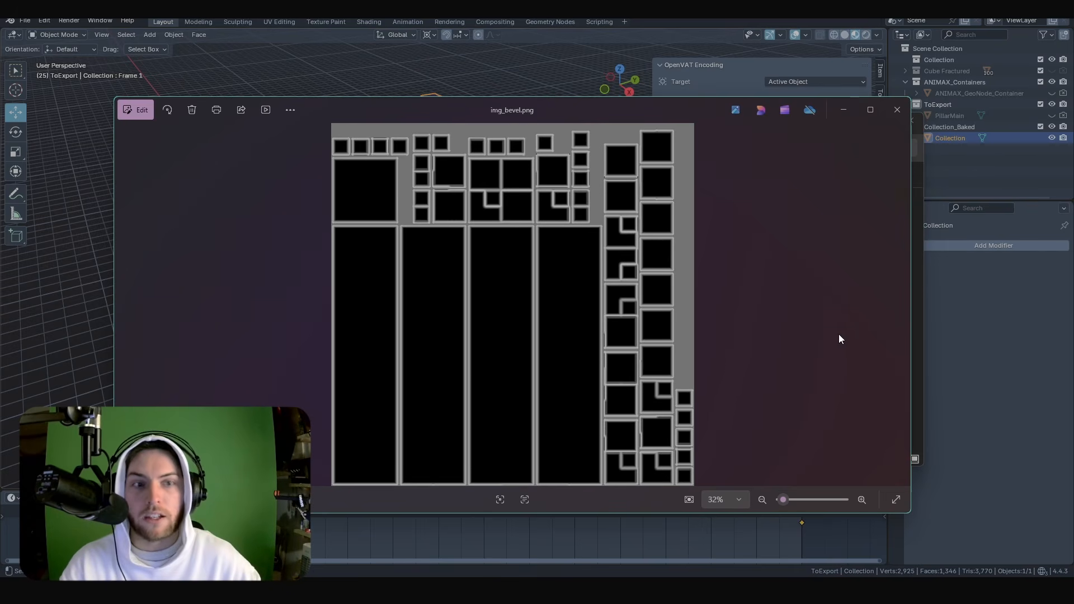
pyautogui.click(896, 109)
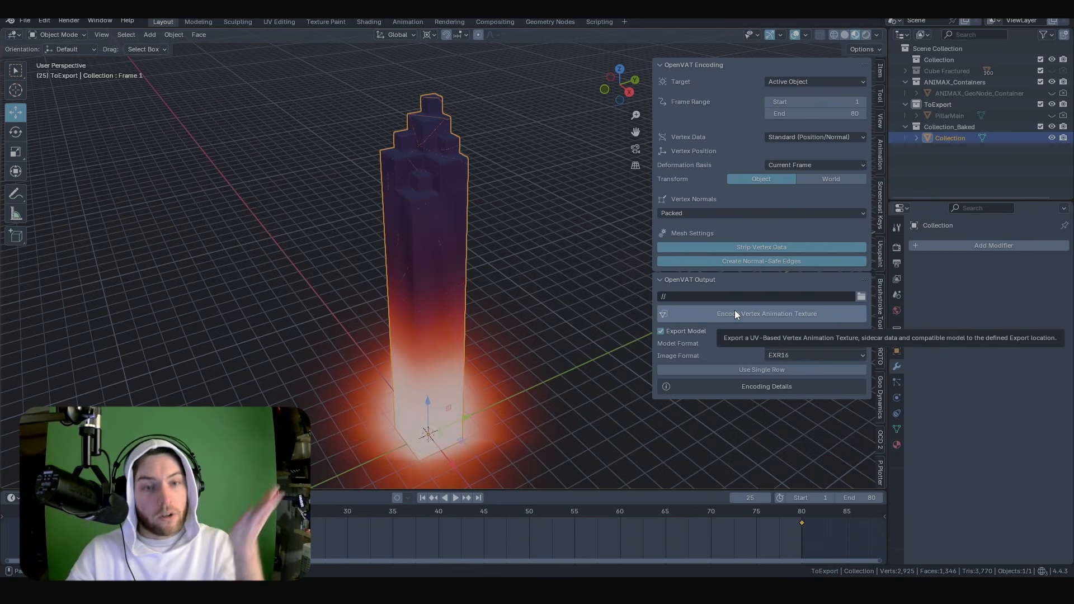
# Encode the vertex animation texture for the active object and play back the resulting preview mesh.
pyautogui.click(699, 311)
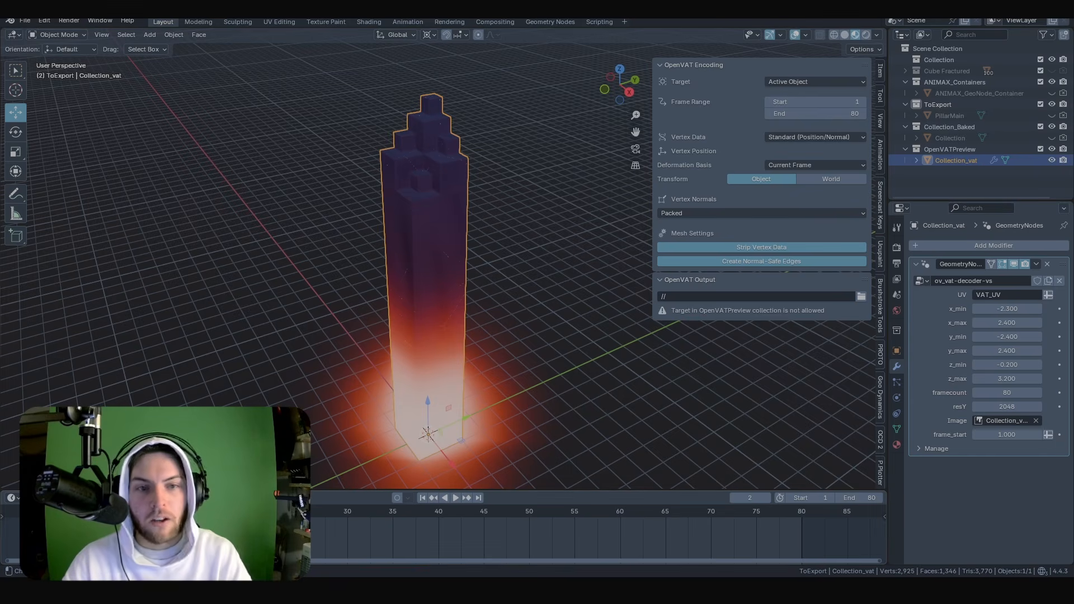
pyautogui.click(93, 511)
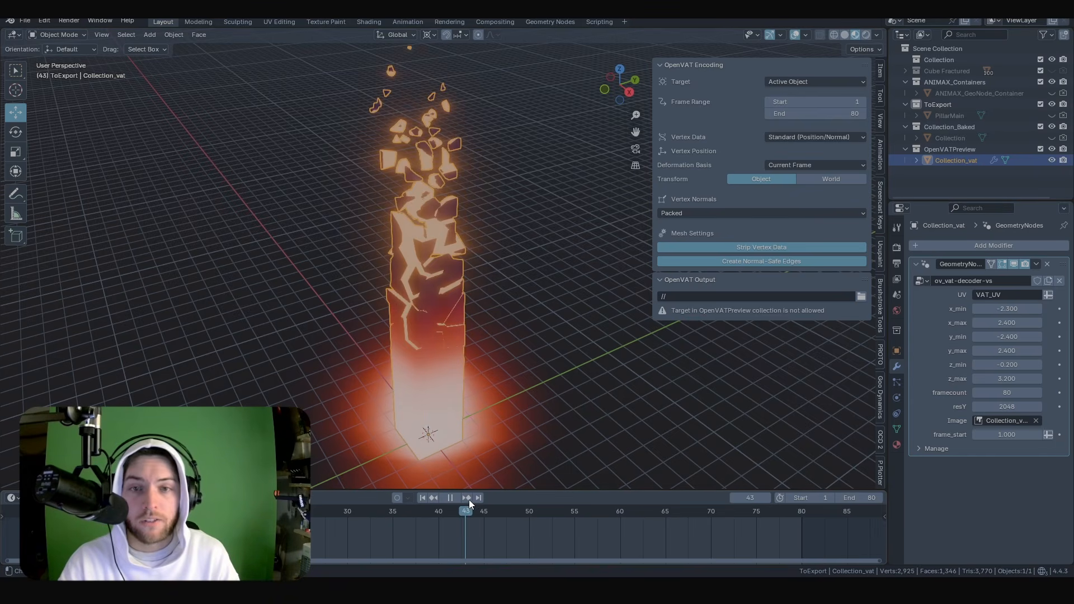
pyautogui.moveTo(469, 496); pyautogui.dragTo(466, 495)
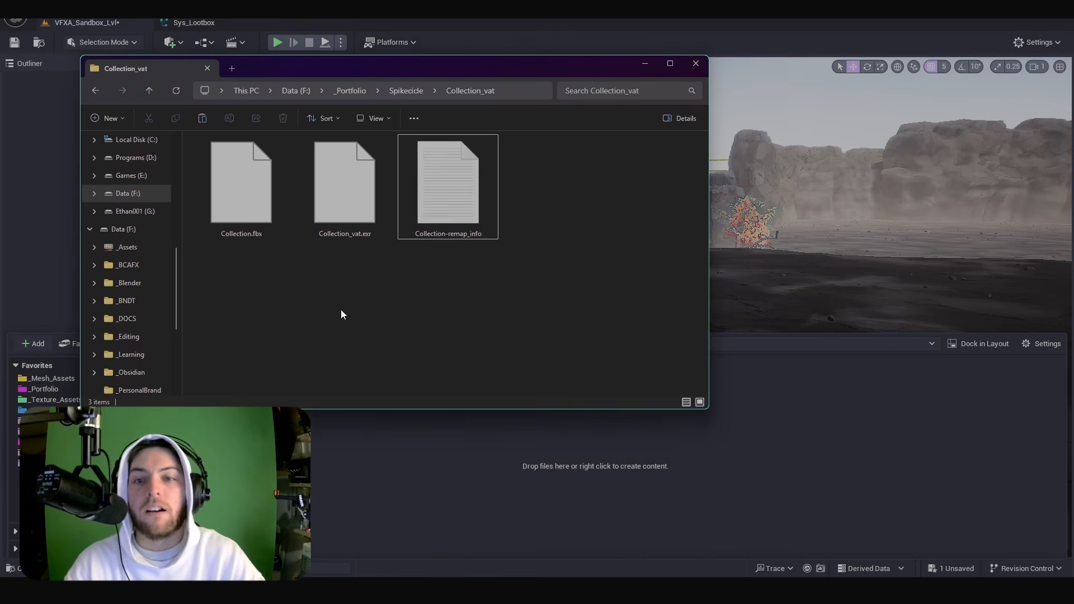
# Import Collection.fbx and Collection_vat.exr from the Collection_vat folder into the Spikecicle content folder in Unreal Engine.
pyautogui.click(347, 203)
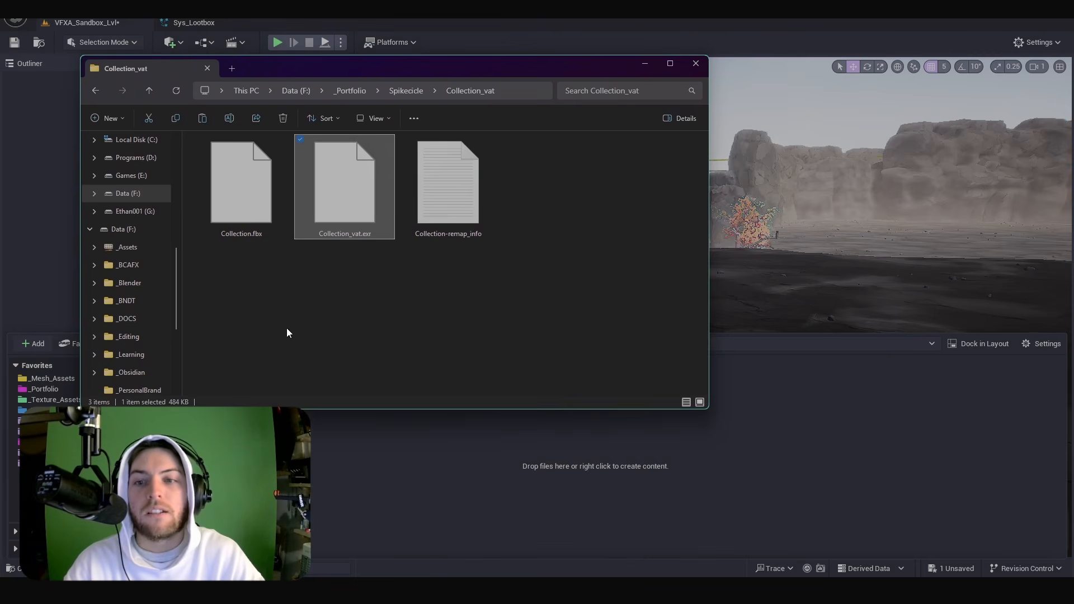
pyautogui.keyDown('ctrl'); pyautogui.click(241, 184); pyautogui.keyUp('ctrl')
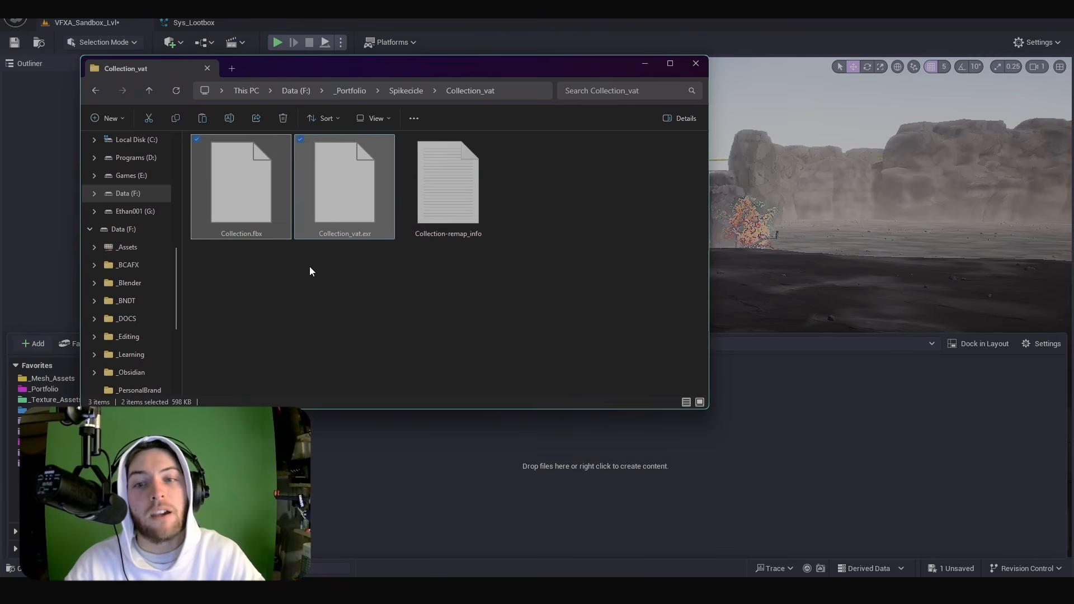
pyautogui.moveTo(263, 179); pyautogui.dragTo(312, 450)
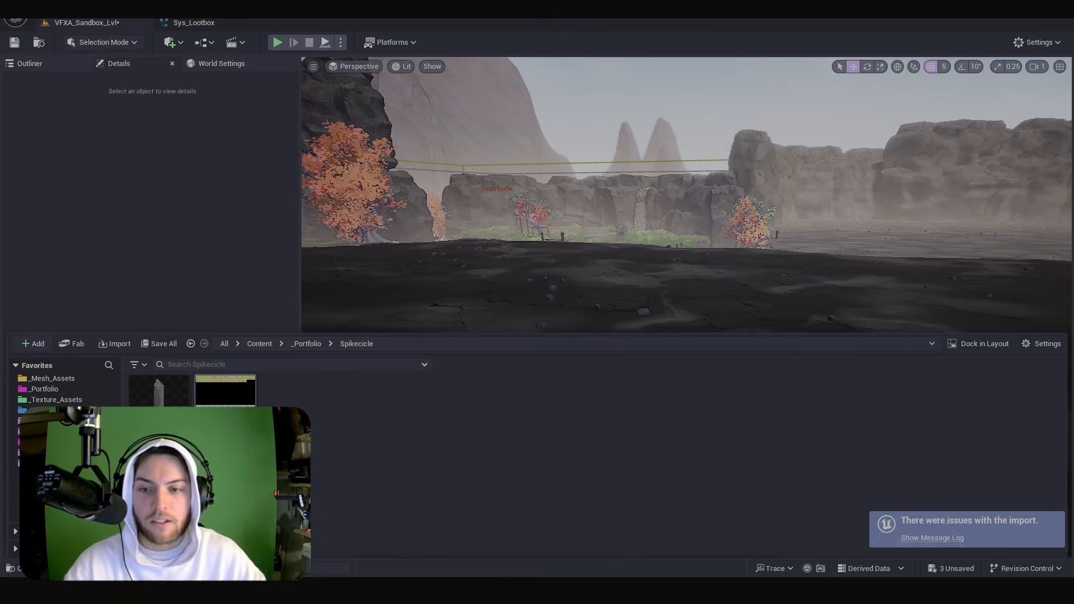
# Filter the imported Collection mesh's details by "uVs" to check its Use Full Precision UVs setting.
pyautogui.moveTo(247, 404)
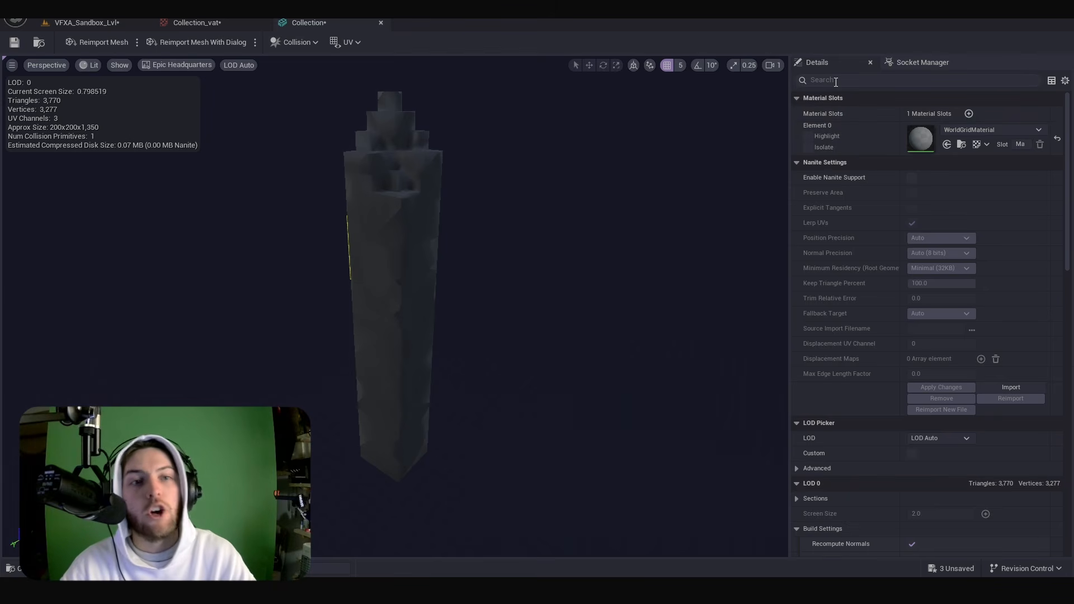
pyautogui.click(835, 81)
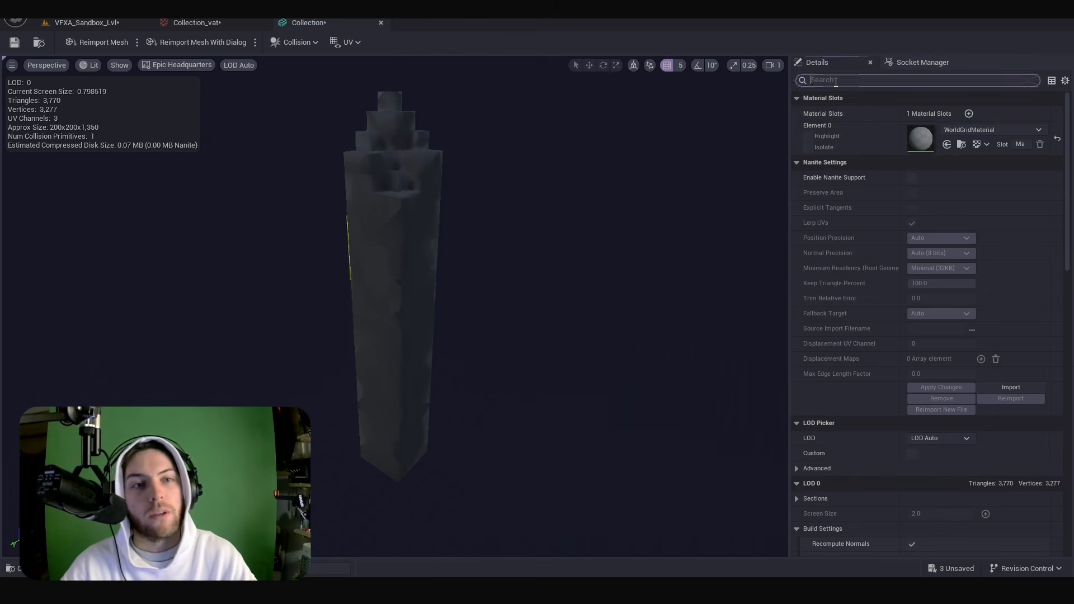
pyautogui.write('uVs')
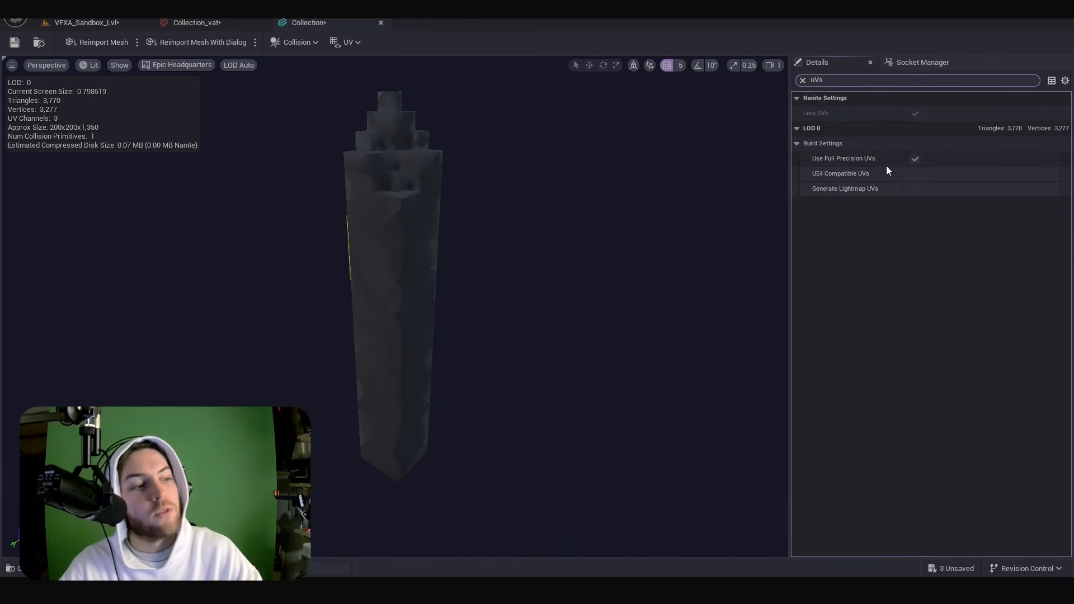
# Open the Compression Settings choices of the Collection_vat texture.
pyautogui.click(214, 26)
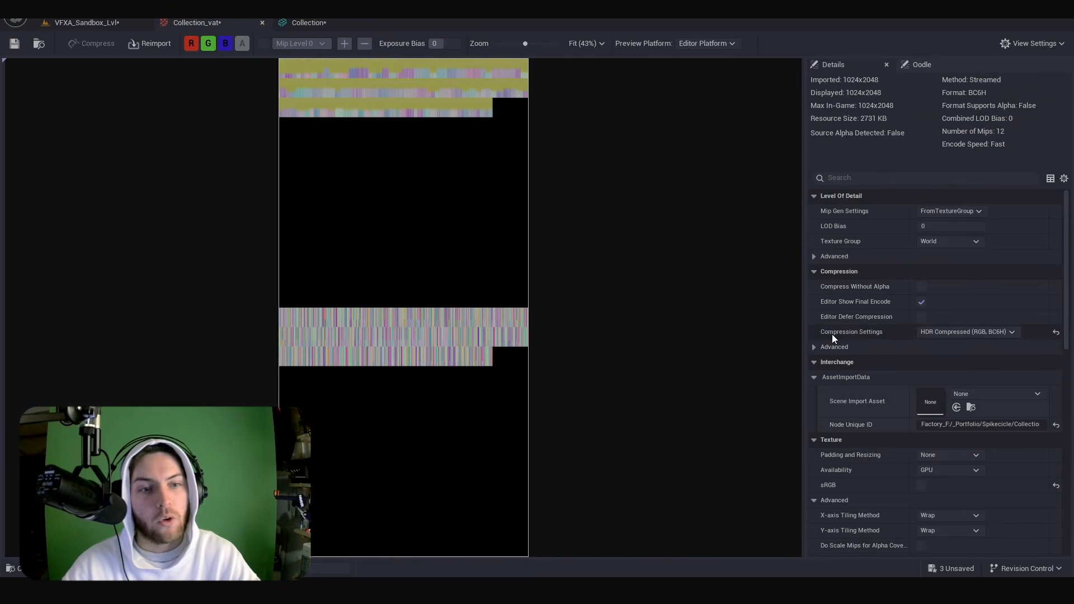
pyautogui.click(951, 333)
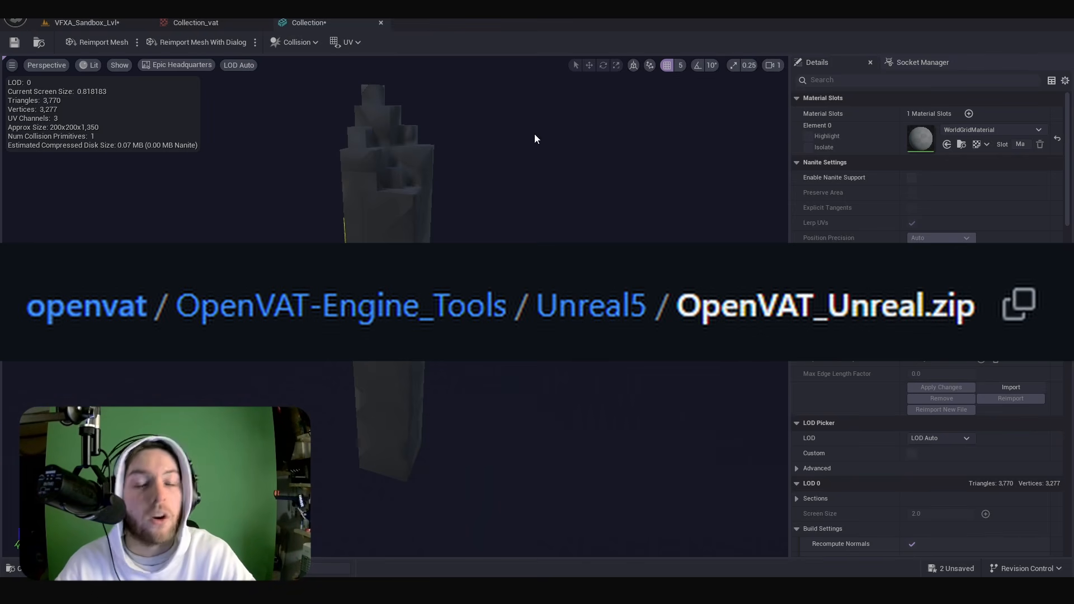
# Open the OpenVAT_Basic material and examine its Dynamic Parameter, Time and debug switch nodes.
pyautogui.hotkey('ctrl', 'space')
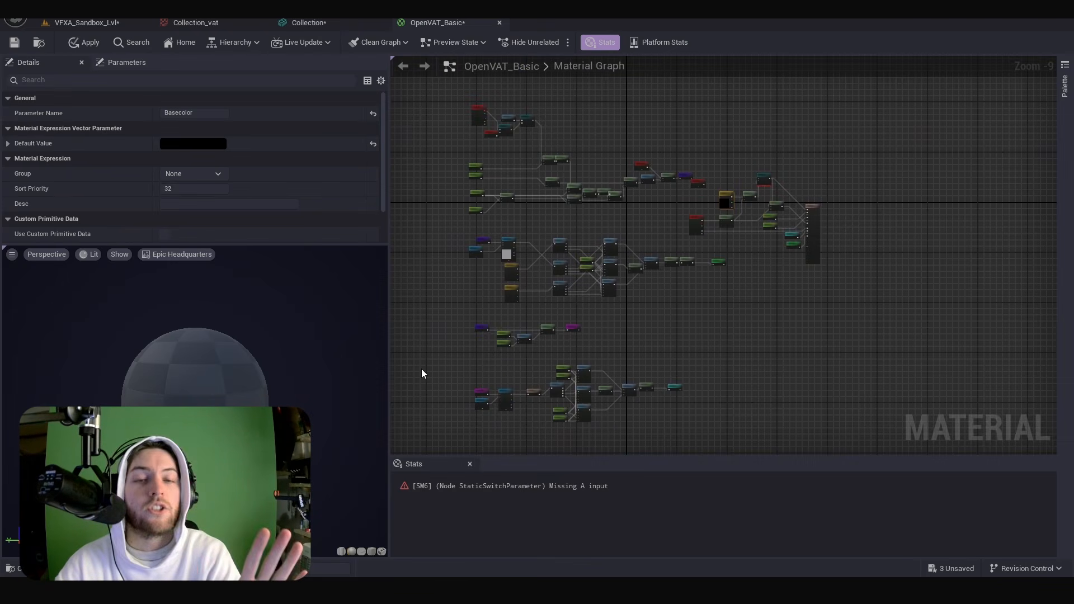
pyautogui.scroll(9, 453, 284)
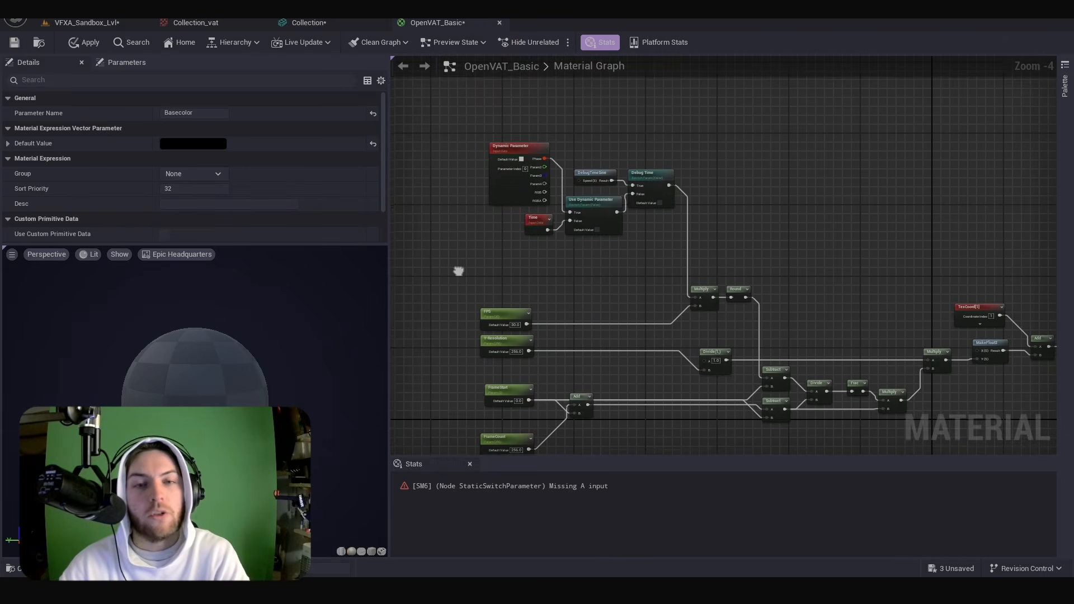
pyautogui.moveTo(506, 337); pyautogui.dragTo(470, 287, button='right')
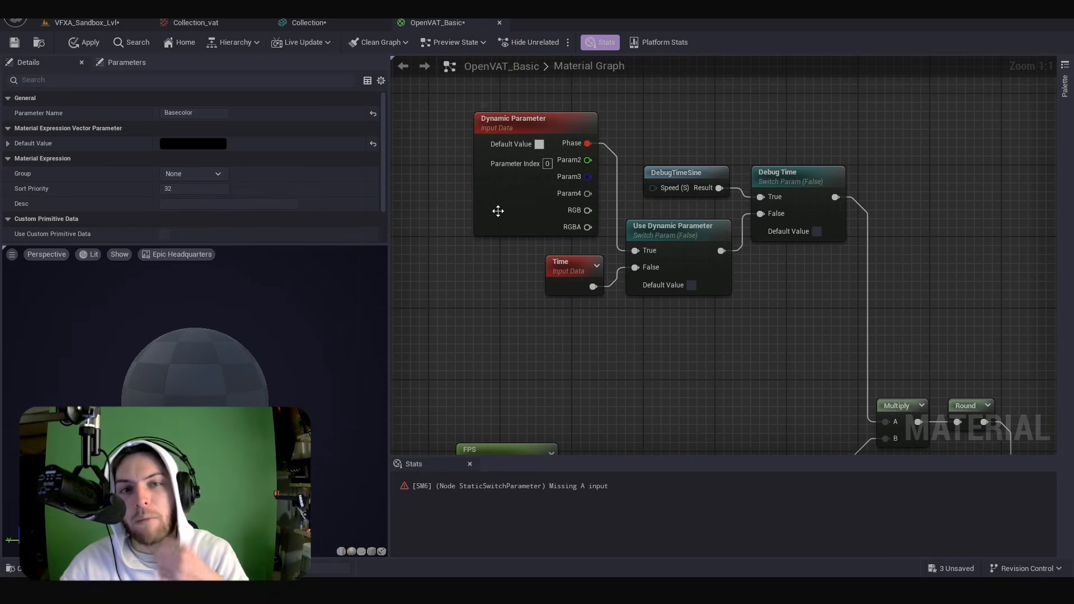
pyautogui.moveTo(501, 216); pyautogui.dragTo(501, 223)
pyautogui.click(492, 286)
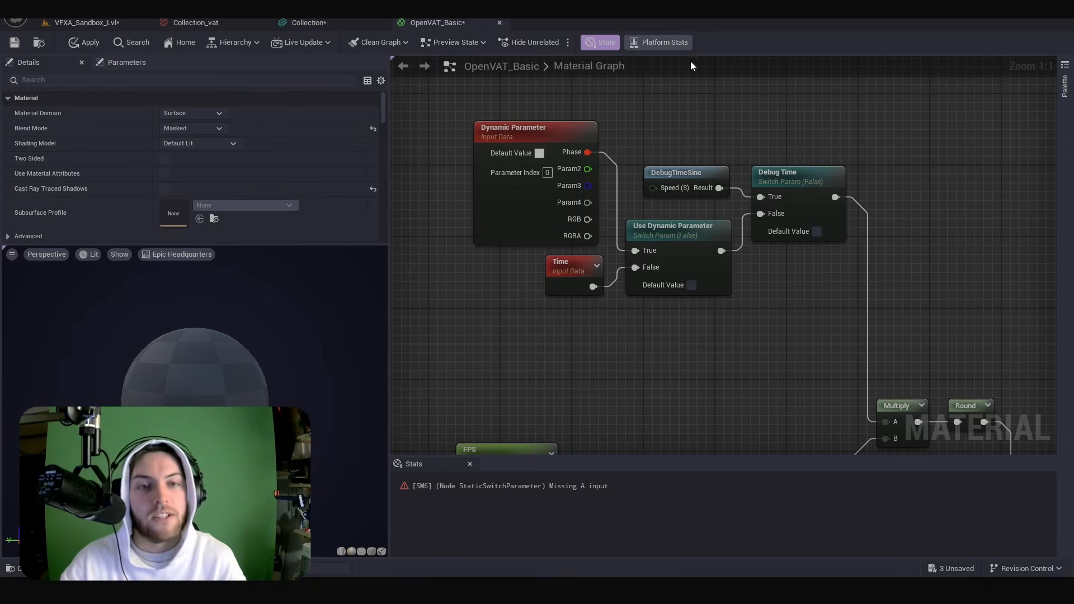
pyautogui.moveTo(691, 67); pyautogui.dragTo(784, 403)
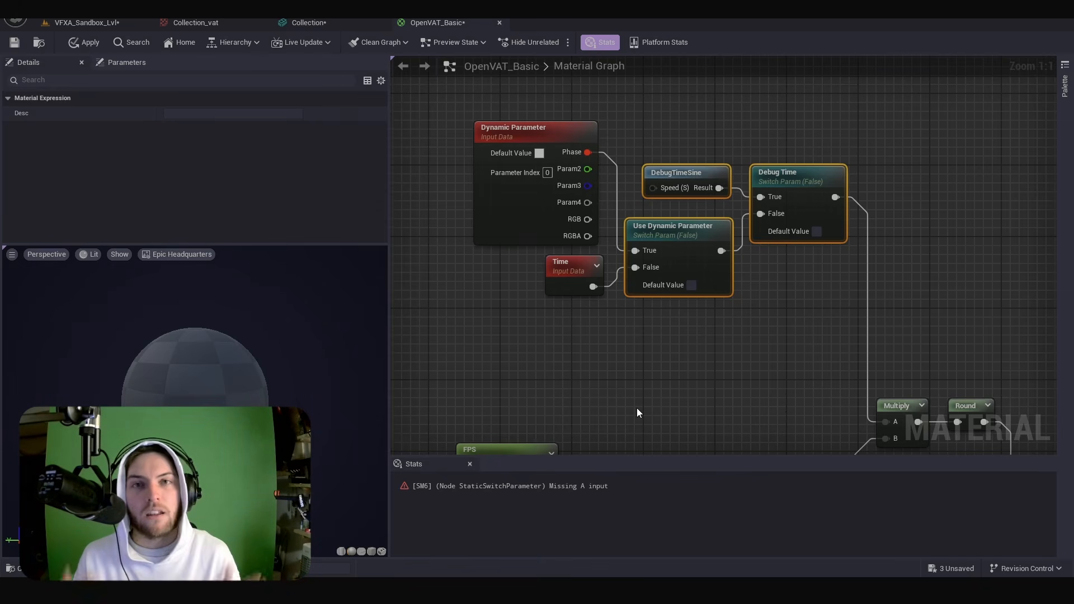
pyautogui.click(443, 128)
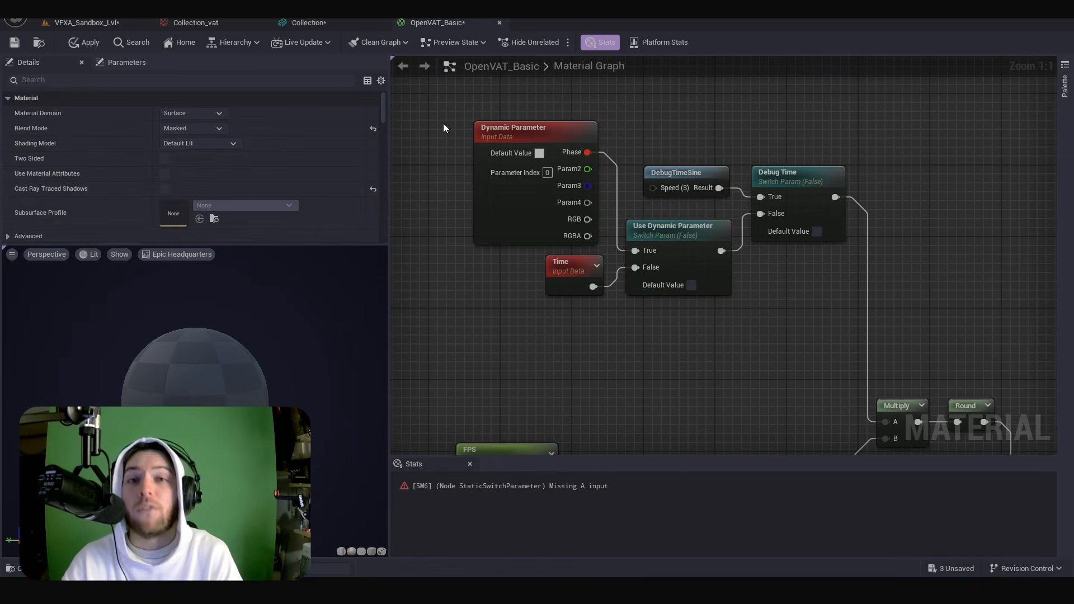
pyautogui.moveTo(434, 100); pyautogui.dragTo(605, 240)
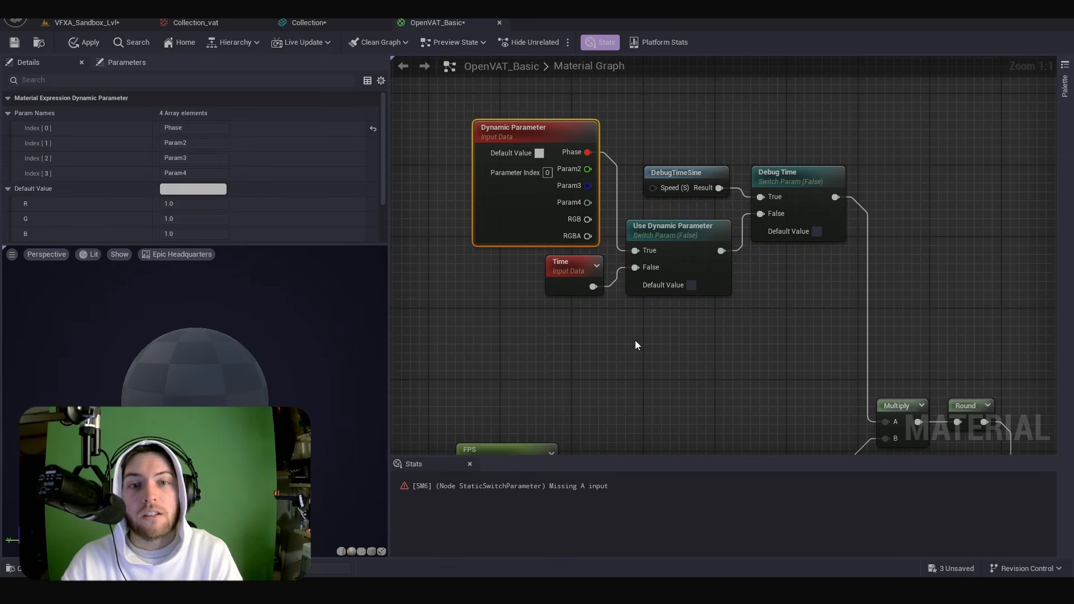
# Add a Particle Relative Time node below the Time node in the OpenVAT_Basic material graph.
pyautogui.rightClick(469, 336)
pyautogui.write('particle relative time')
pyautogui.press('Return')
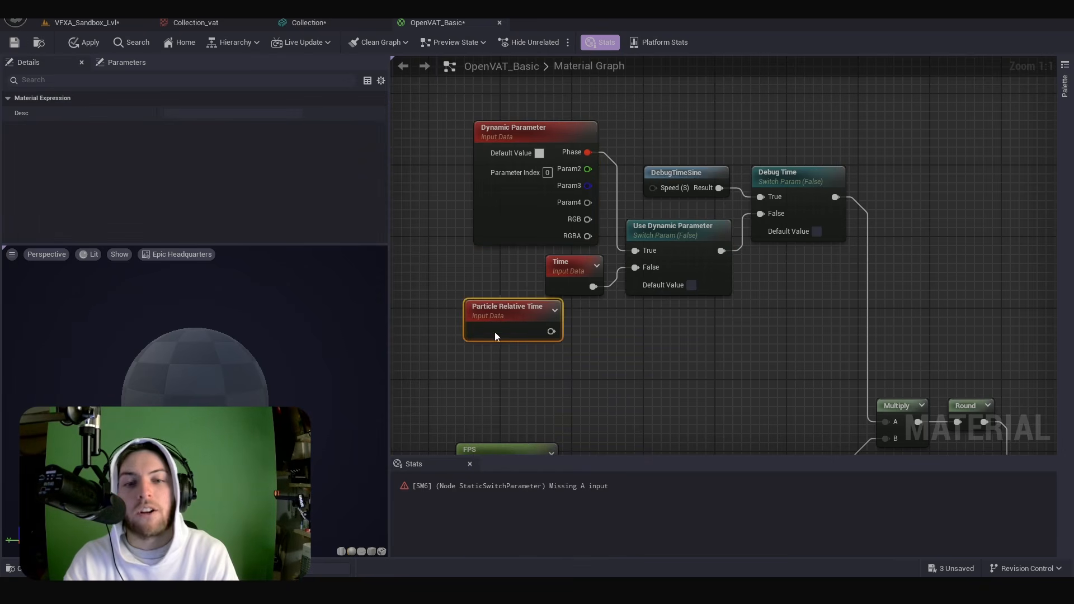
pyautogui.click(512, 378)
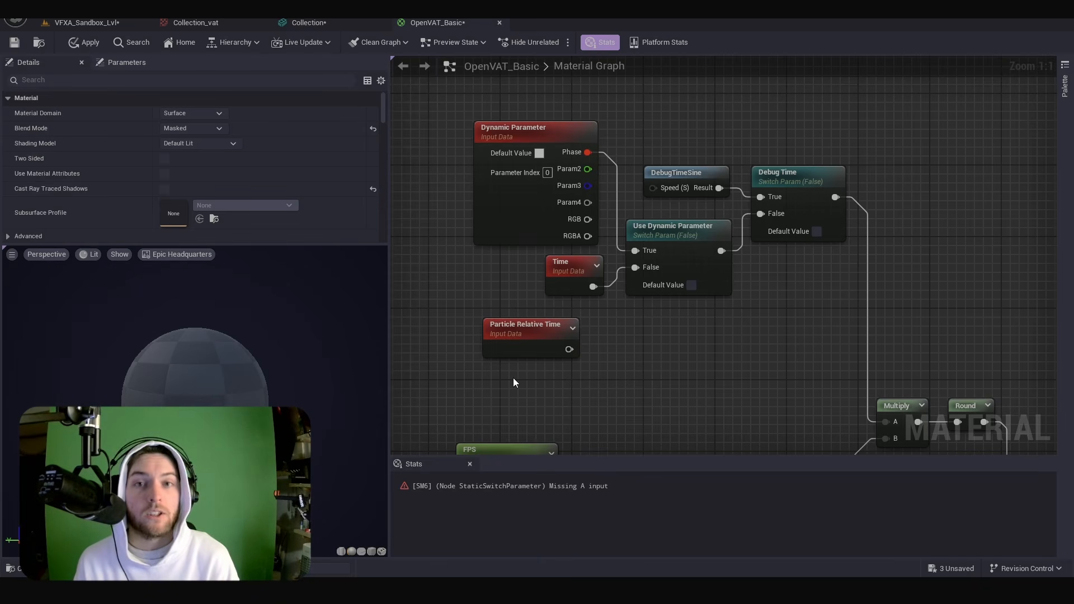
pyautogui.click(495, 146)
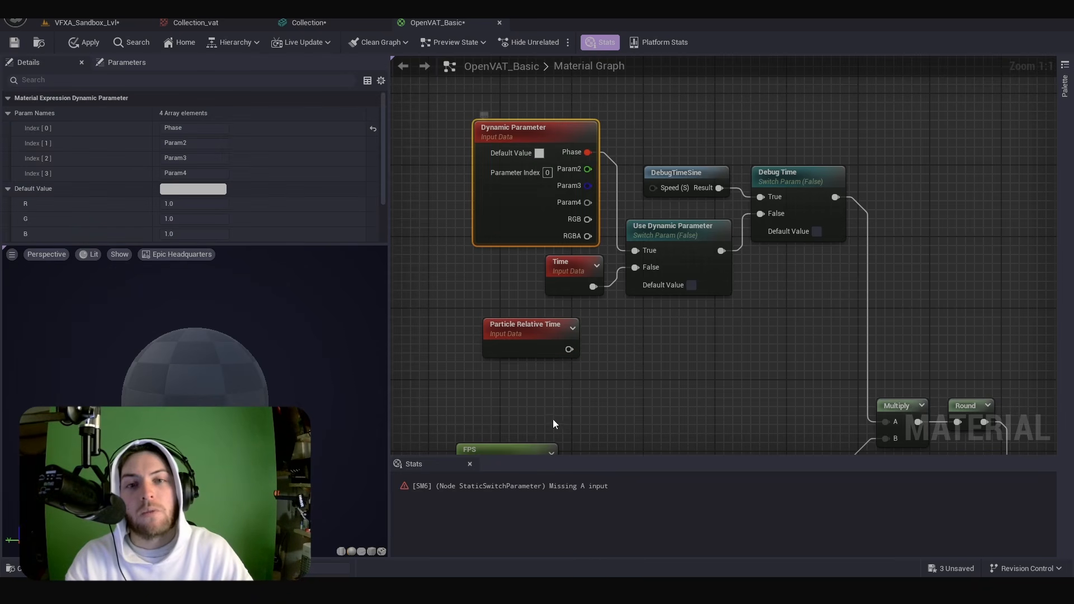
pyautogui.click(524, 325)
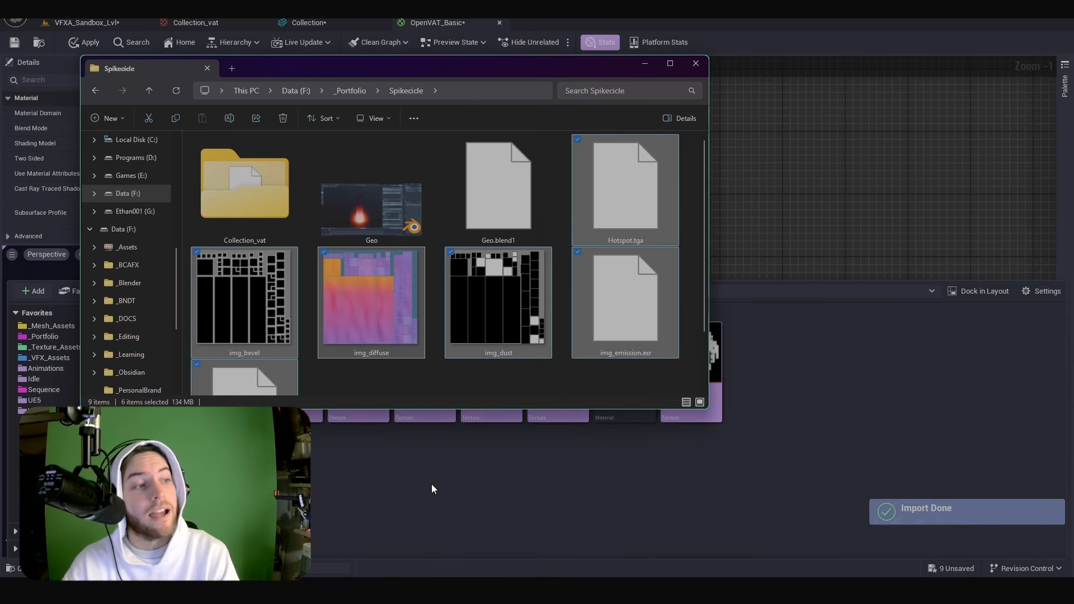
# Return to the material graph and connect the diffuse Texture Sample's RGB output to the Use Texture switch's True input.
pyautogui.click(431, 484)
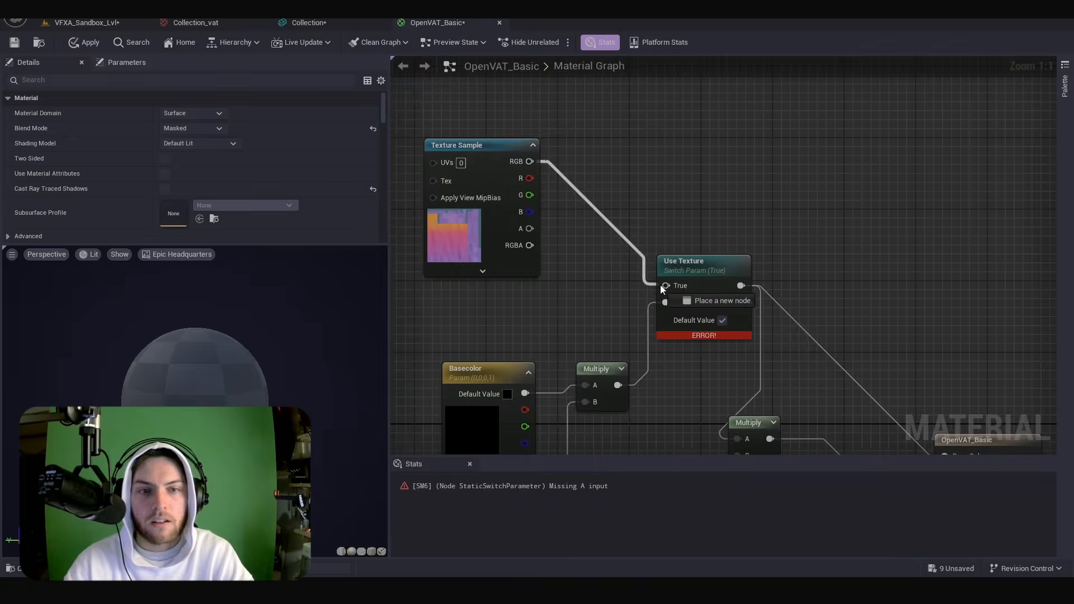
pyautogui.moveTo(661, 287); pyautogui.dragTo(665, 286)
pyautogui.scroll(-1, 240, 475)
pyautogui.moveTo(240, 475); pyautogui.dragTo(254, 475)
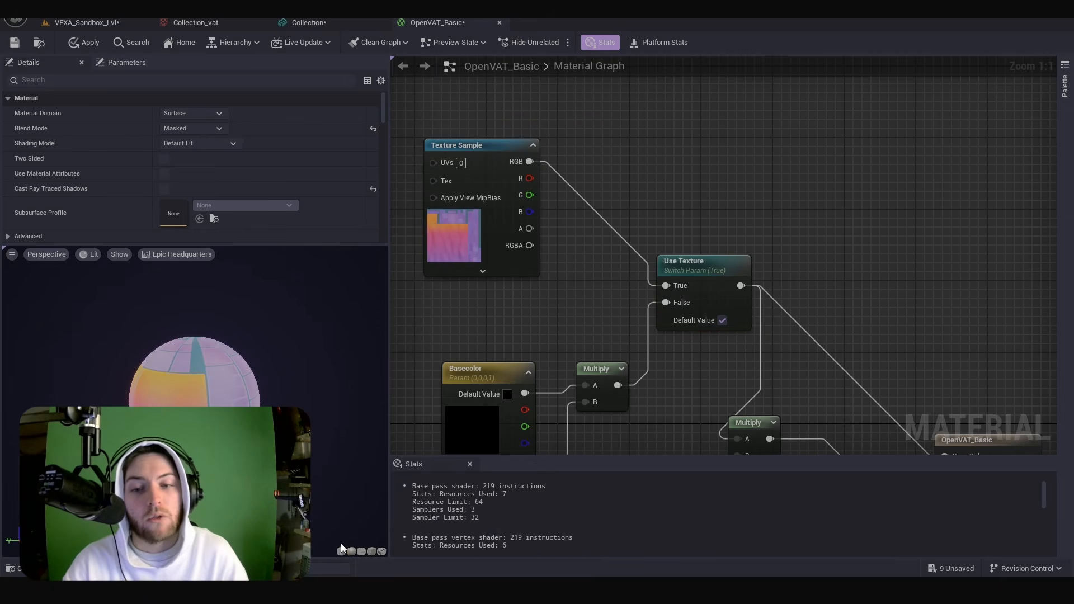
# Switch the material preview to the plane and examine the OpenVAT_OS_Normal and OpenVAT_WPO nodes feeding the output node.
pyautogui.click(361, 552)
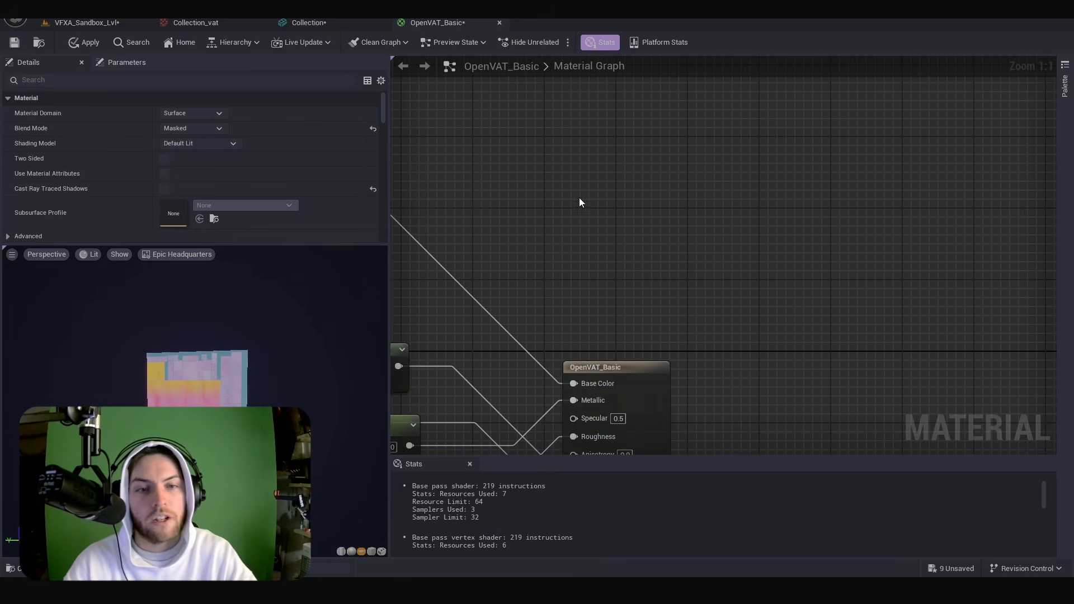
pyautogui.moveTo(535, 334); pyautogui.dragTo(636, 187, button='right')
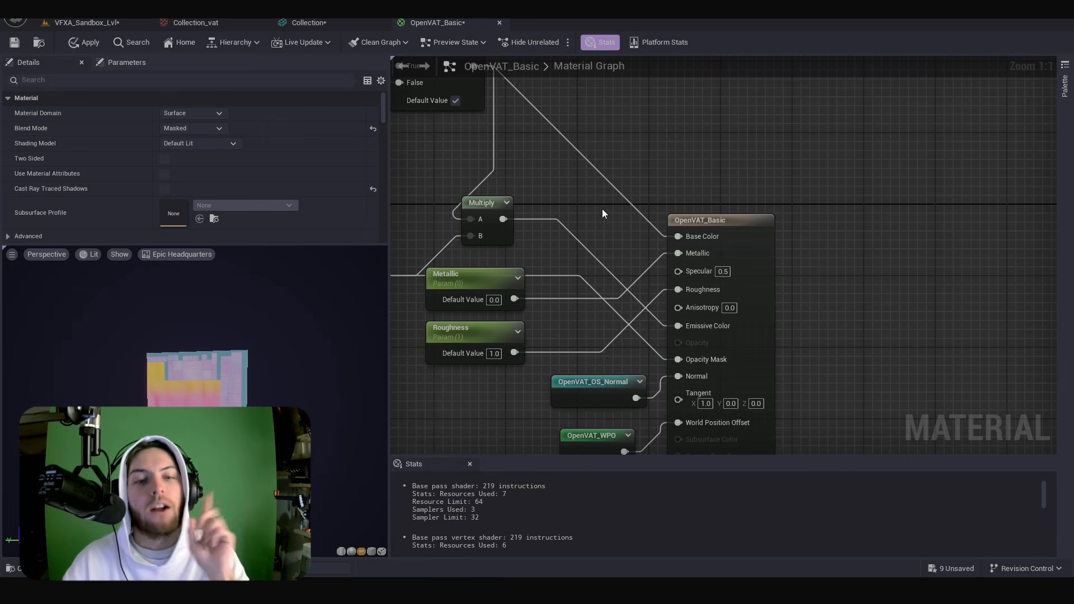
pyautogui.moveTo(495, 401); pyautogui.dragTo(599, 177, button='right')
pyautogui.click(621, 179)
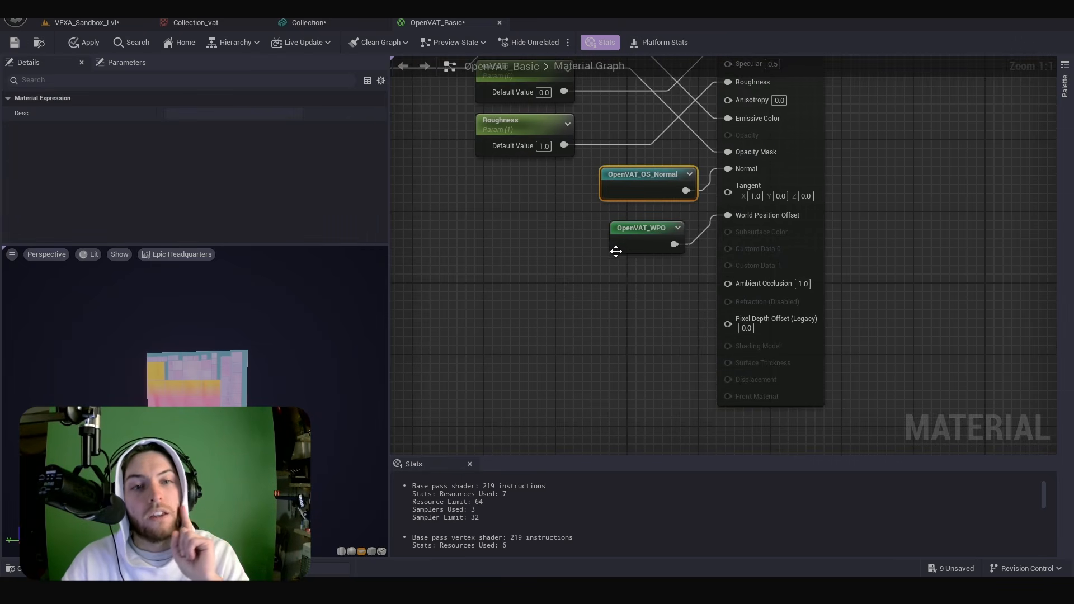
pyautogui.click(629, 222)
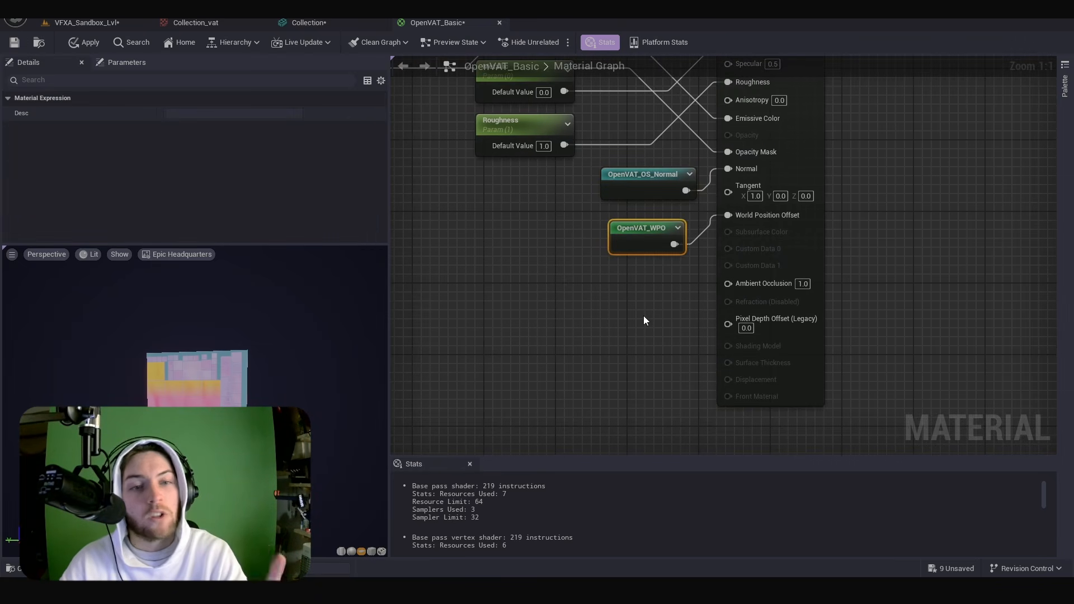
pyautogui.keyDown('ctrl'); pyautogui.click(633, 179); pyautogui.keyUp('ctrl')
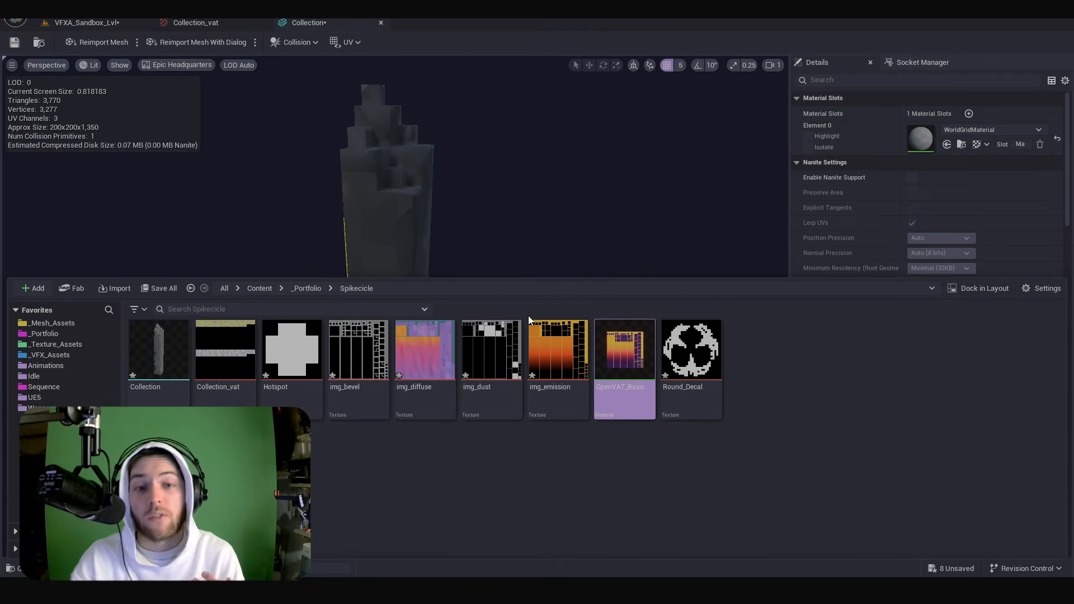
# Create a material instance of OpenVAT_Basic in the Spikecicle folder and open it for editing.
pyautogui.rightClick(631, 394)
pyautogui.click(679, 52)
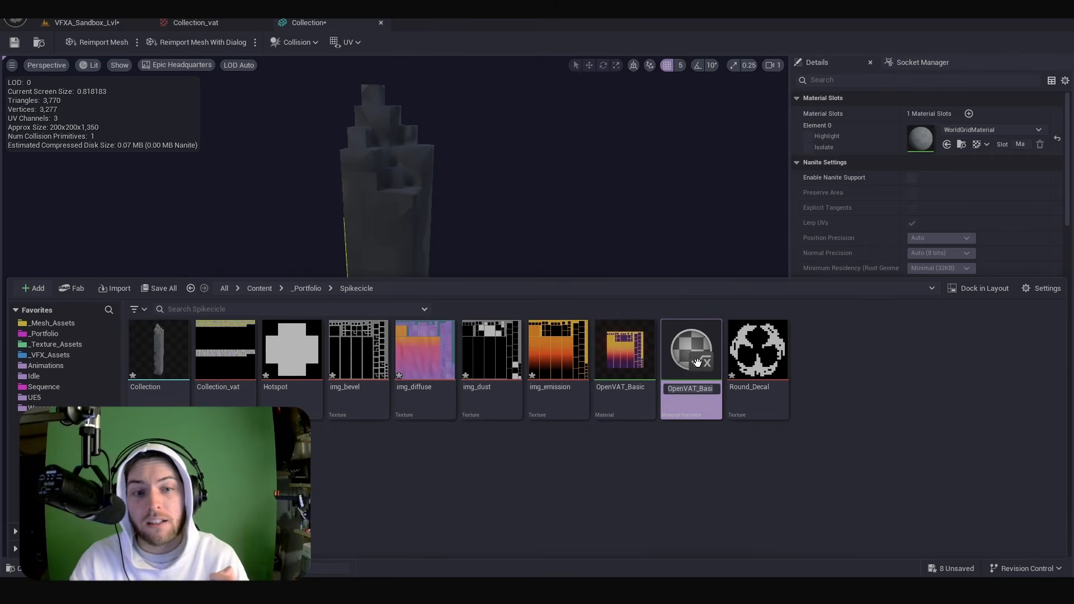
pyautogui.doubleClick(703, 371)
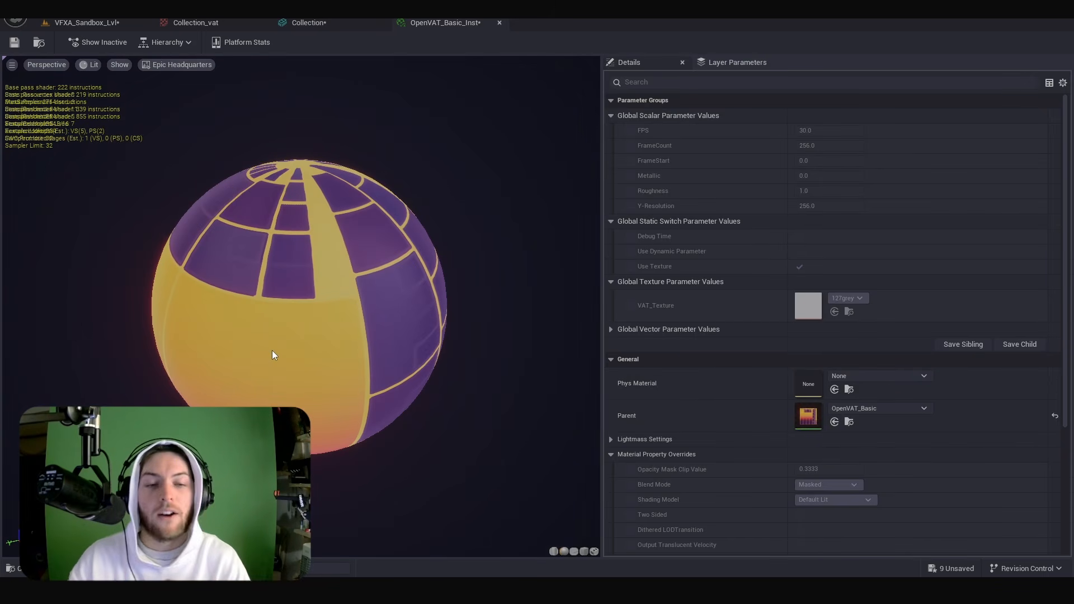
# Switch to File Explorer and open the Collection-remap_info file from the Collection_vat folder.
pyautogui.hotkey('alt', 'Tab')
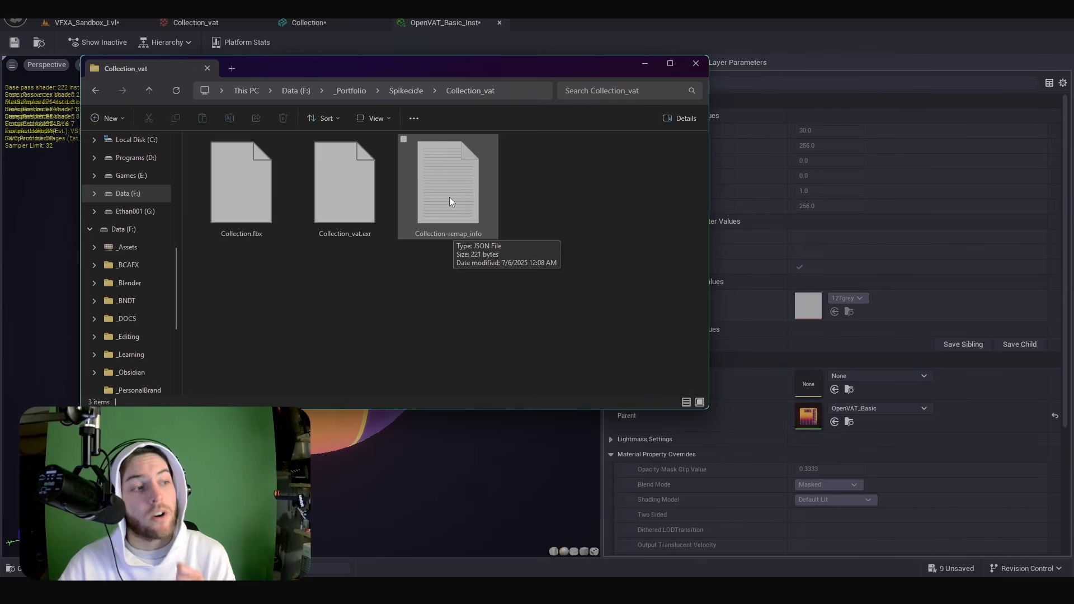
pyautogui.click(449, 201)
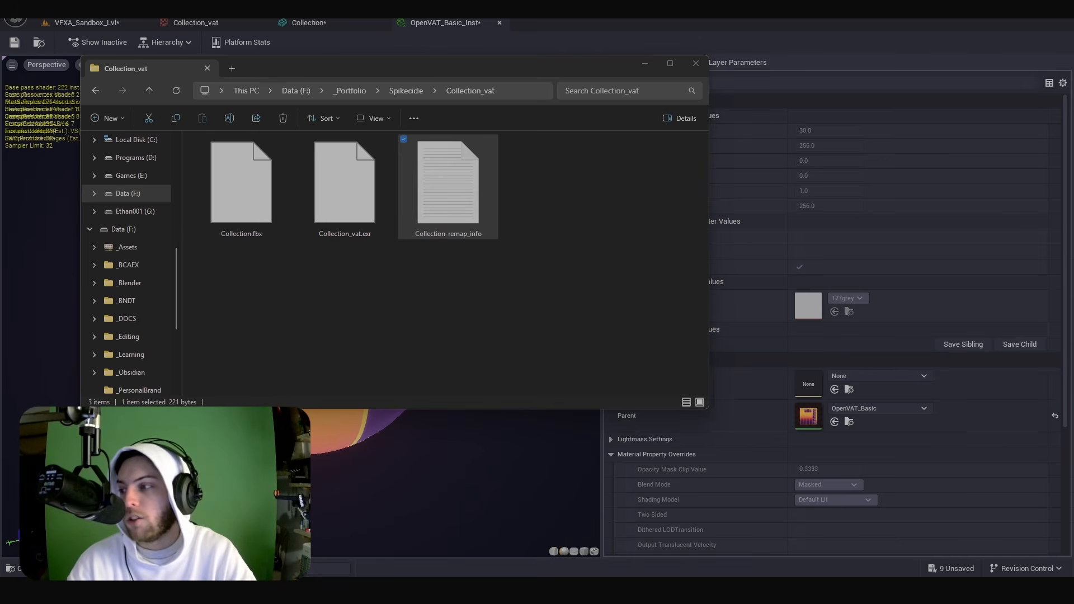
pyautogui.press('Return')
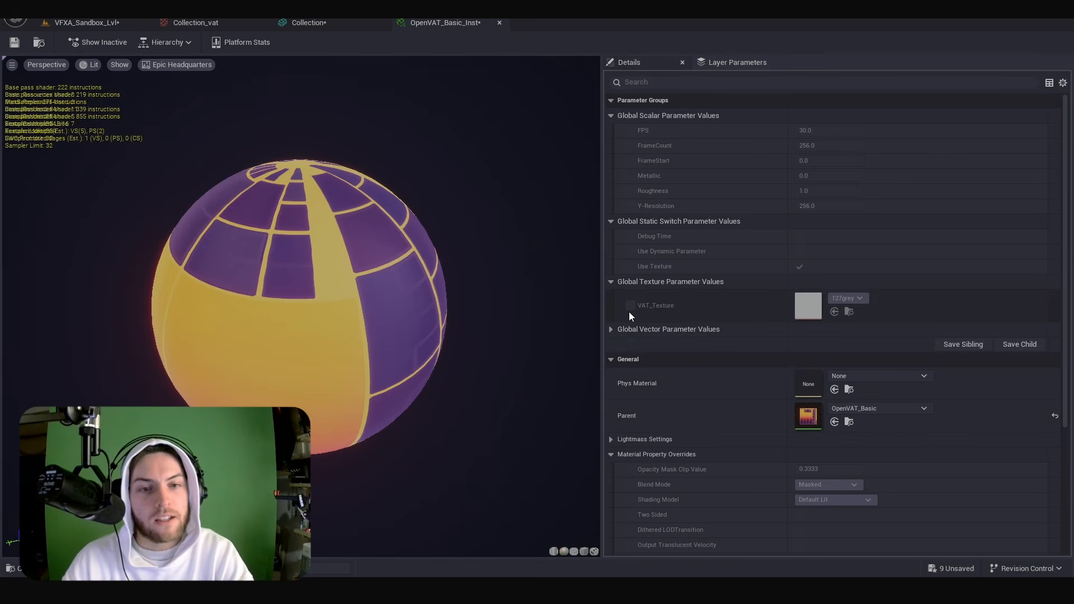
# Enable the VAT_Texture override in the material instance and expand the MaxValues and MinValues vector parameters.
pyautogui.click(630, 306)
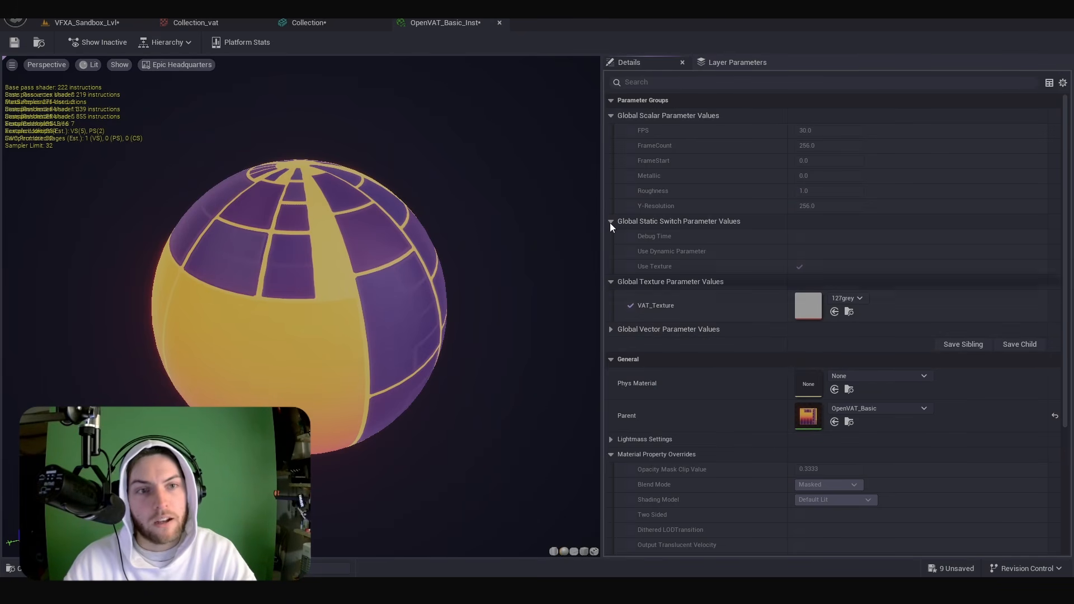
pyautogui.scroll(-4, 635, 378)
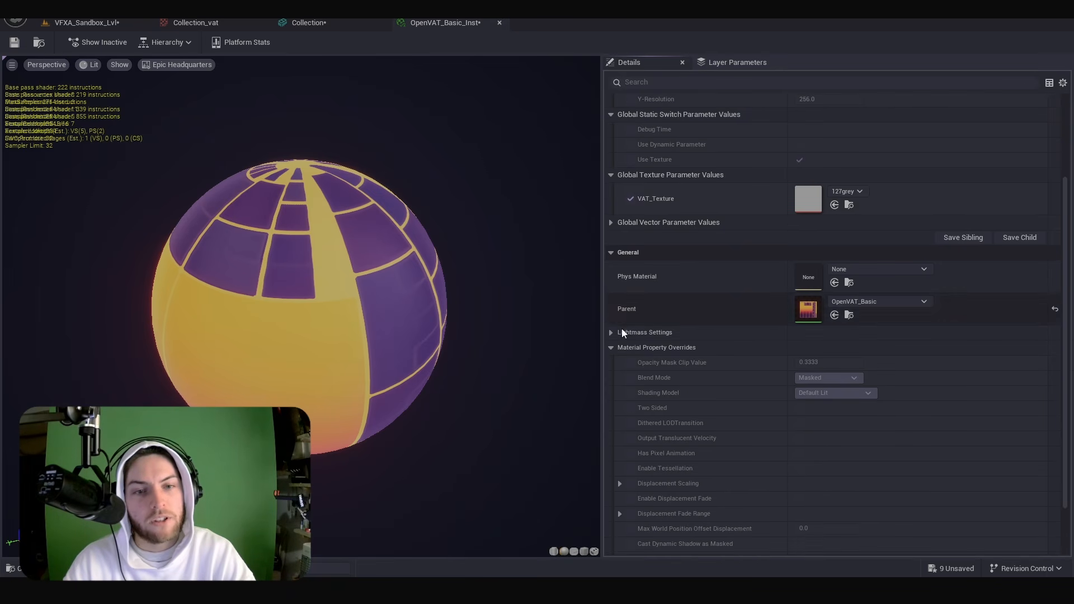
pyautogui.click(611, 223)
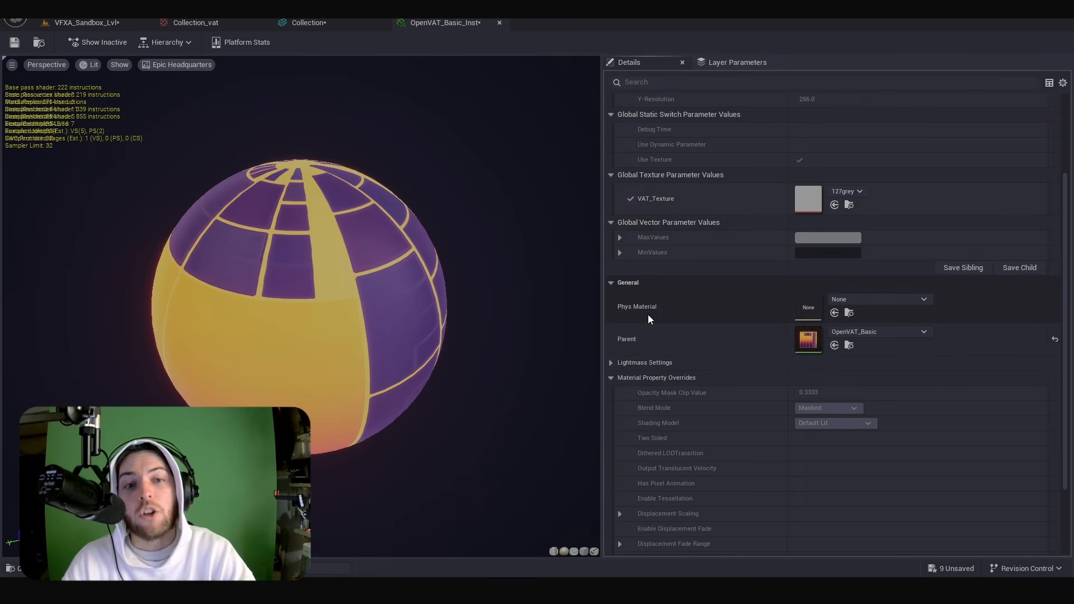
pyautogui.click(619, 252)
pyautogui.click(620, 237)
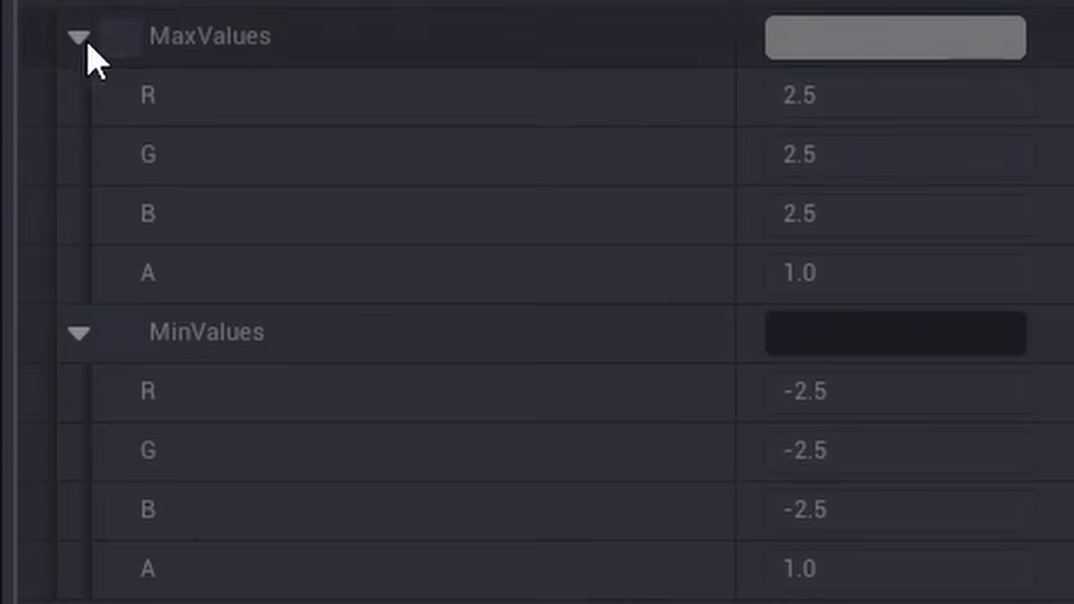
# Enable the MaxValues and MinValues overrides and set MinValues to R -2.3, G -2.4 and B -0.2.
pyautogui.click(630, 238)
pyautogui.click(630, 313)
pyautogui.click(836, 328)
pyautogui.write('-2.3')
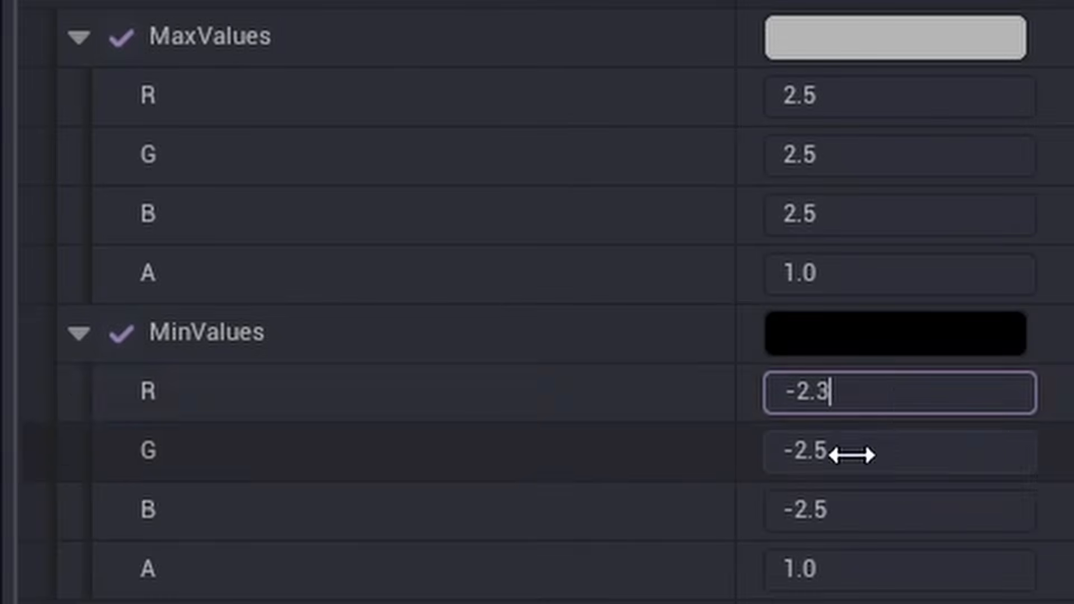
pyautogui.click(851, 454)
pyautogui.write('-2.4')
pyautogui.click(815, 507)
pyautogui.write('-0.2')
# Set the MaxValues vector parameter to R 2.4, G 2.4 and B 3.2.
pyautogui.scroll(1, 814, 507)
pyautogui.click(857, 171)
pyautogui.write('2.4')
pyautogui.click(793, 232)
pyautogui.write('8')
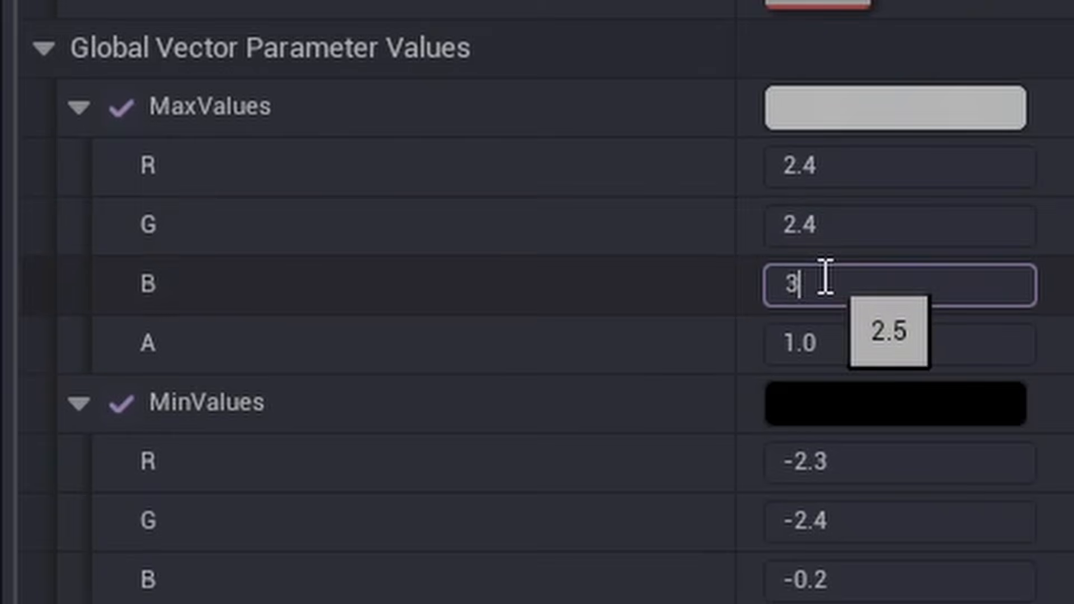
pyautogui.write('.2')
# Enable the FPS, FrameCount, FrameStart and Metallic overrides and set FrameStart to 1.
pyautogui.click(631, 130)
pyautogui.click(631, 145)
pyautogui.click(630, 160)
pyautogui.click(631, 175)
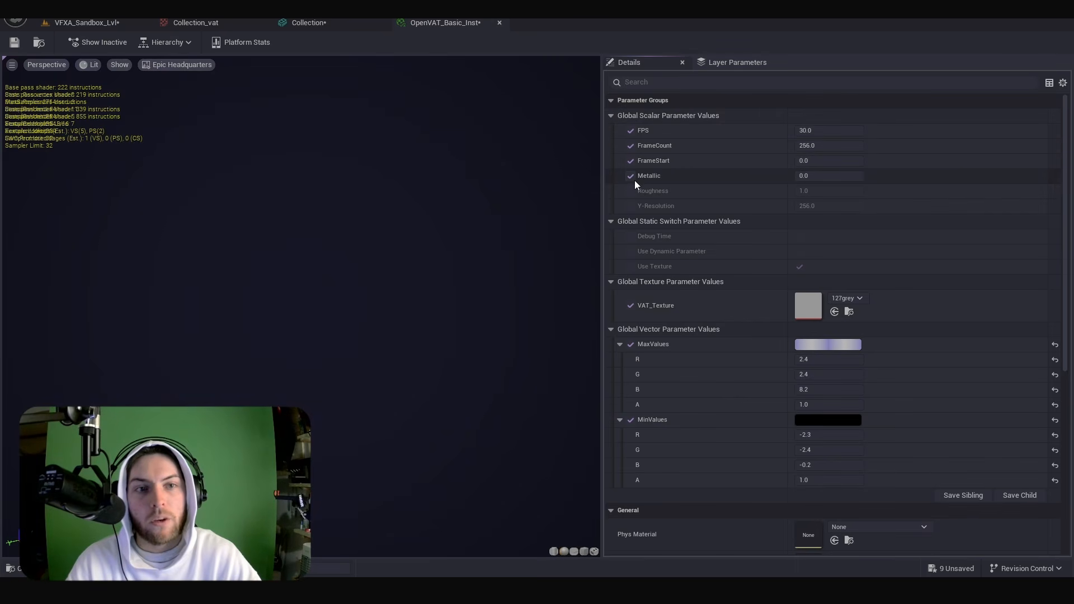
pyautogui.click(808, 161)
pyautogui.write('1')
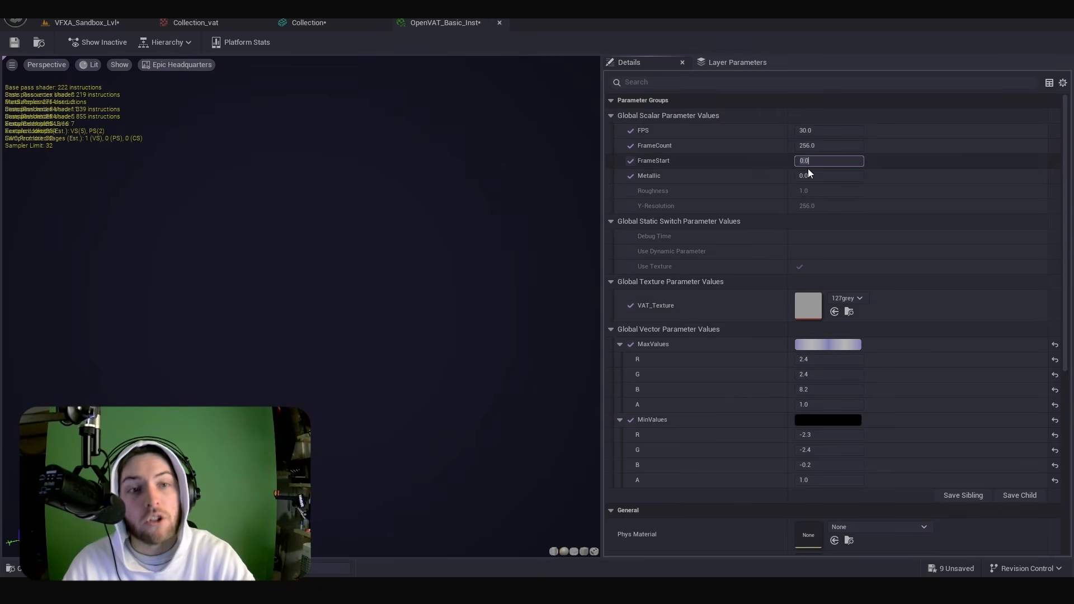
# Set the material instance's FrameCount to 80 and FPS to 24.
pyautogui.click(806, 145)
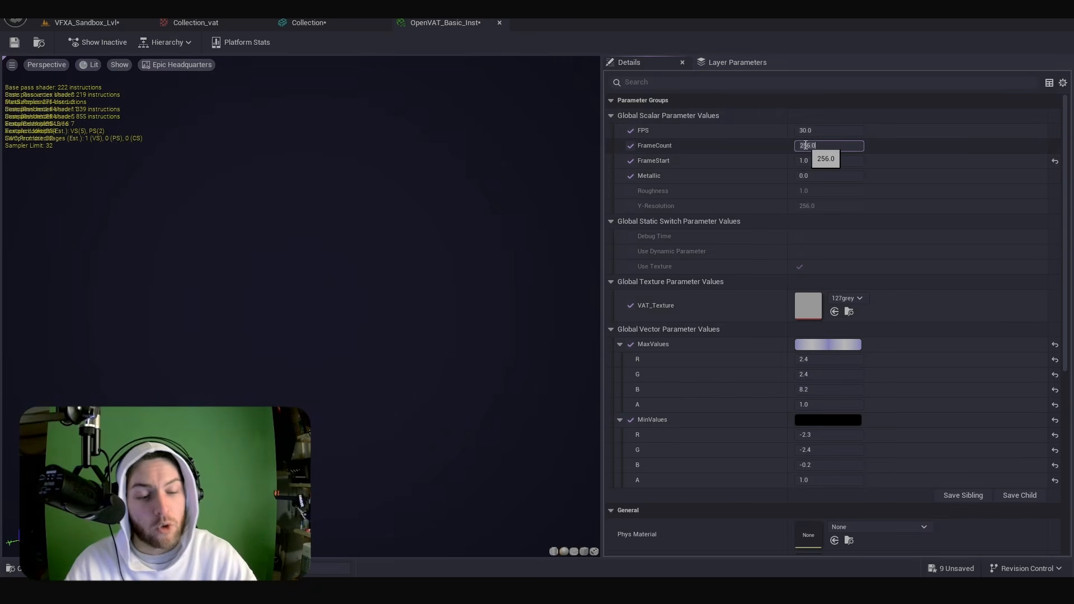
pyautogui.write('80')
pyautogui.press('Return')
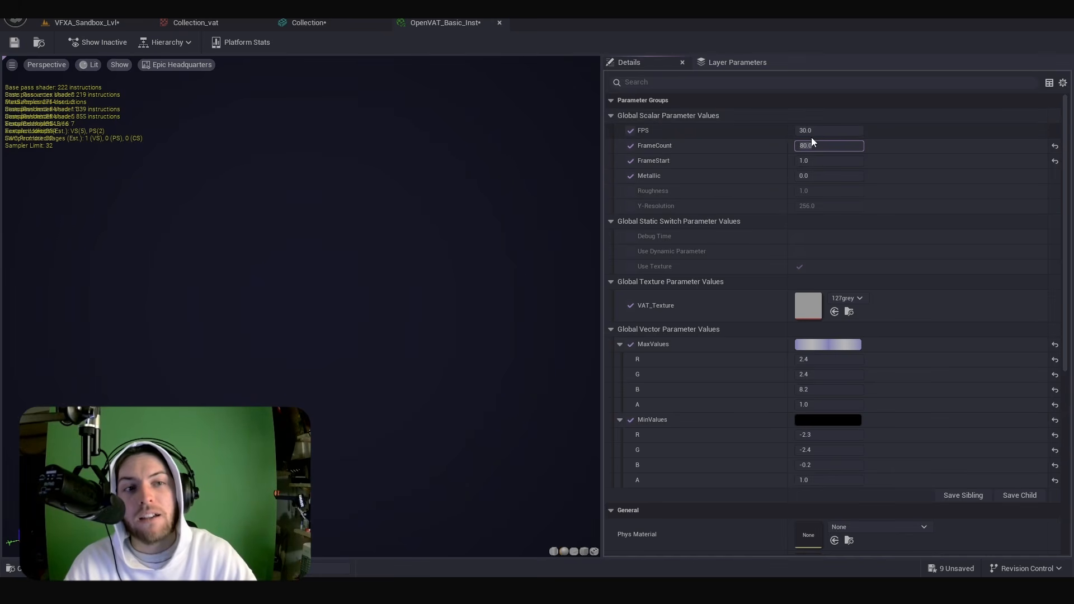
pyautogui.click(812, 132)
pyautogui.write('2')
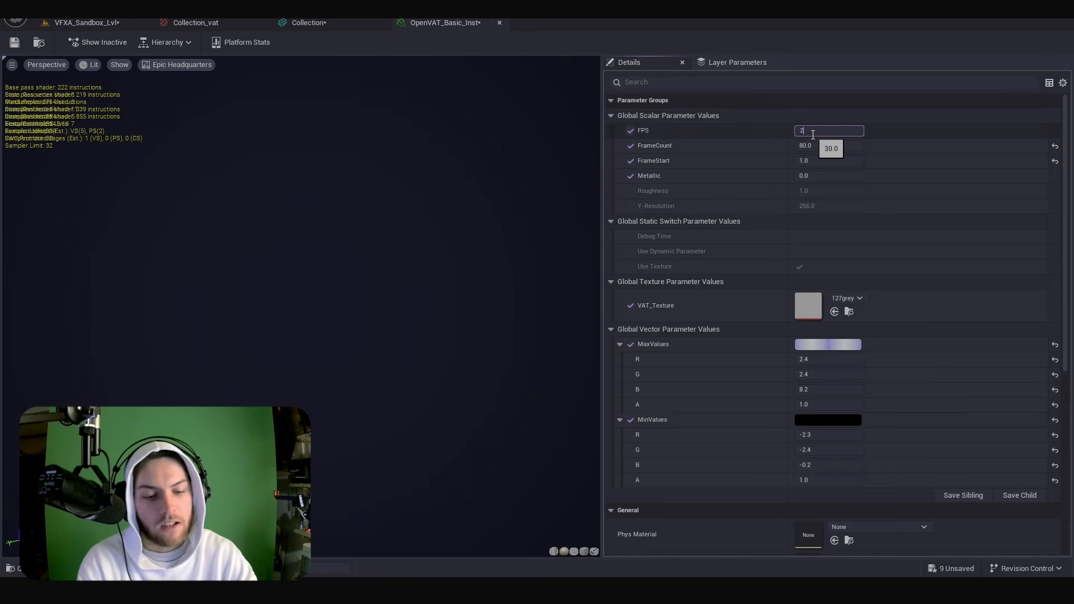
pyautogui.write('4')
pyautogui.press('Return')
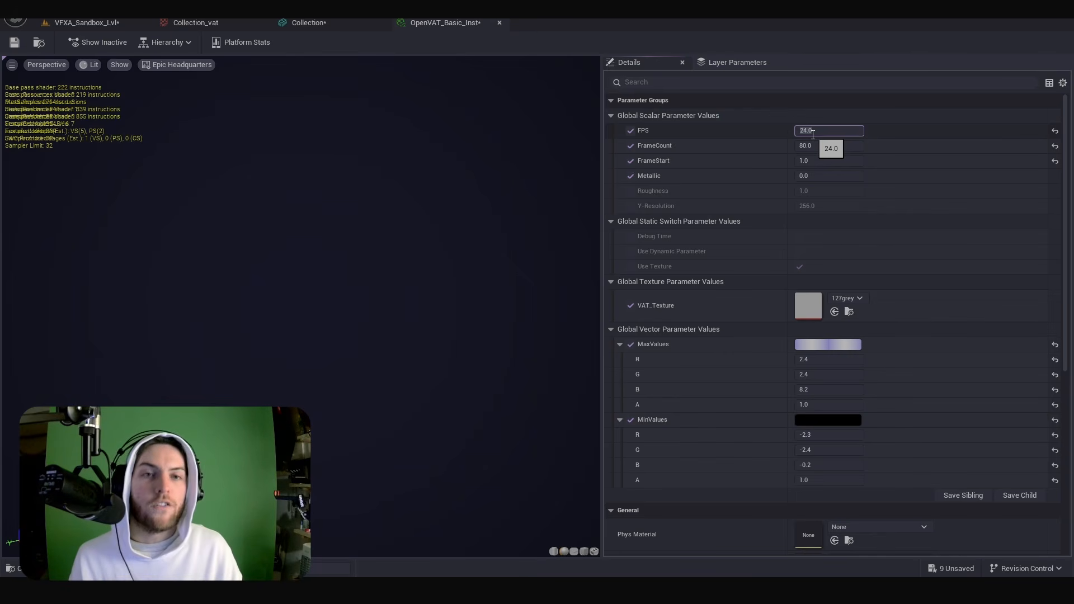
# Check the Collection_vat texture's dimensions, then override the material instance's Y-Resolution with 2048.
pyautogui.click(190, 22)
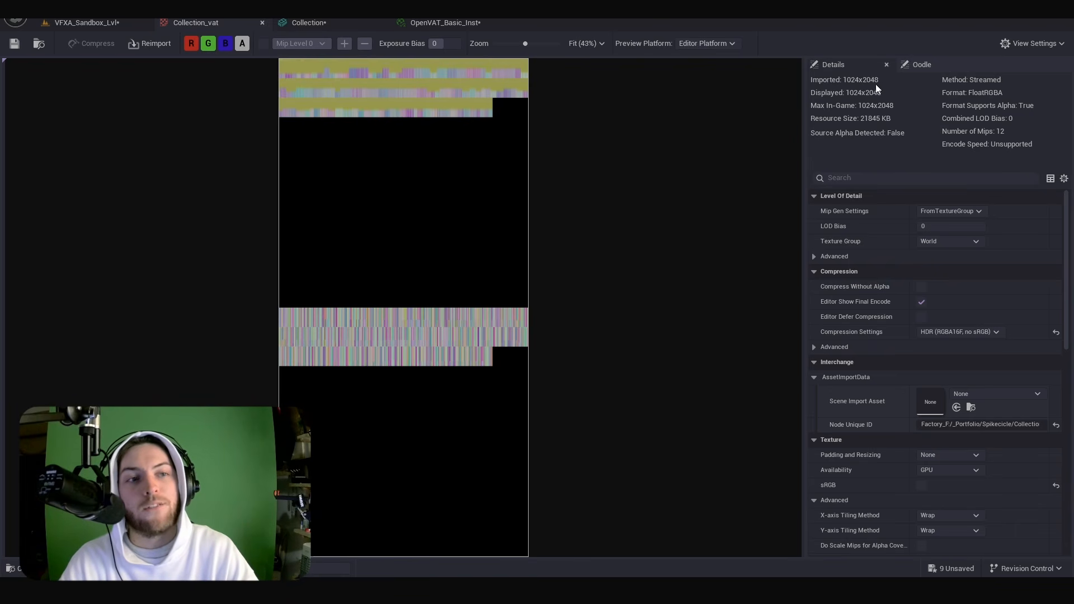
pyautogui.click(448, 23)
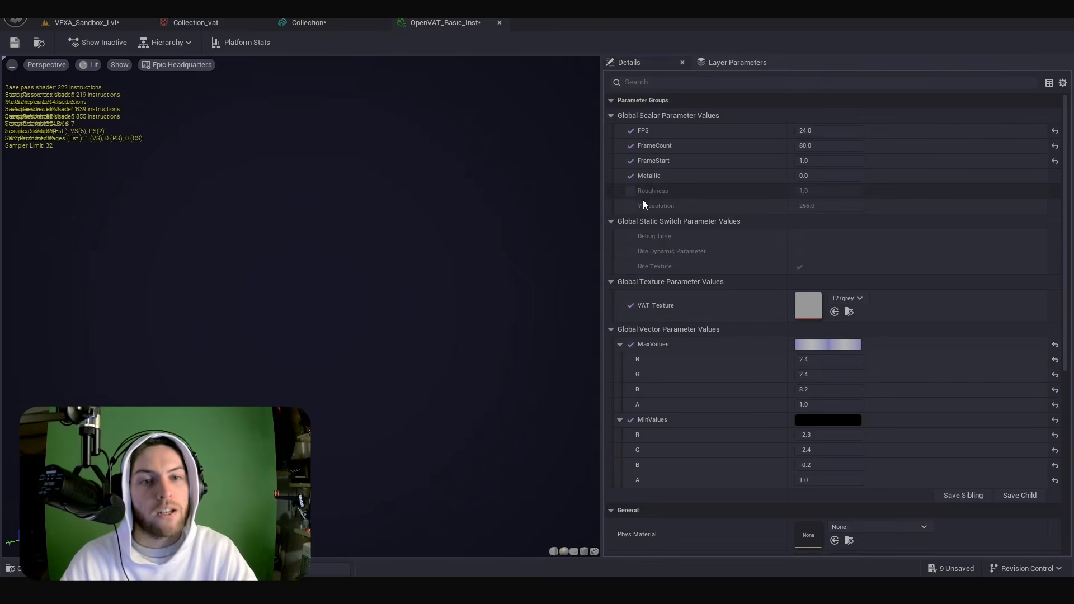
pyautogui.click(630, 205)
pyautogui.click(831, 207)
pyautogui.write('20')
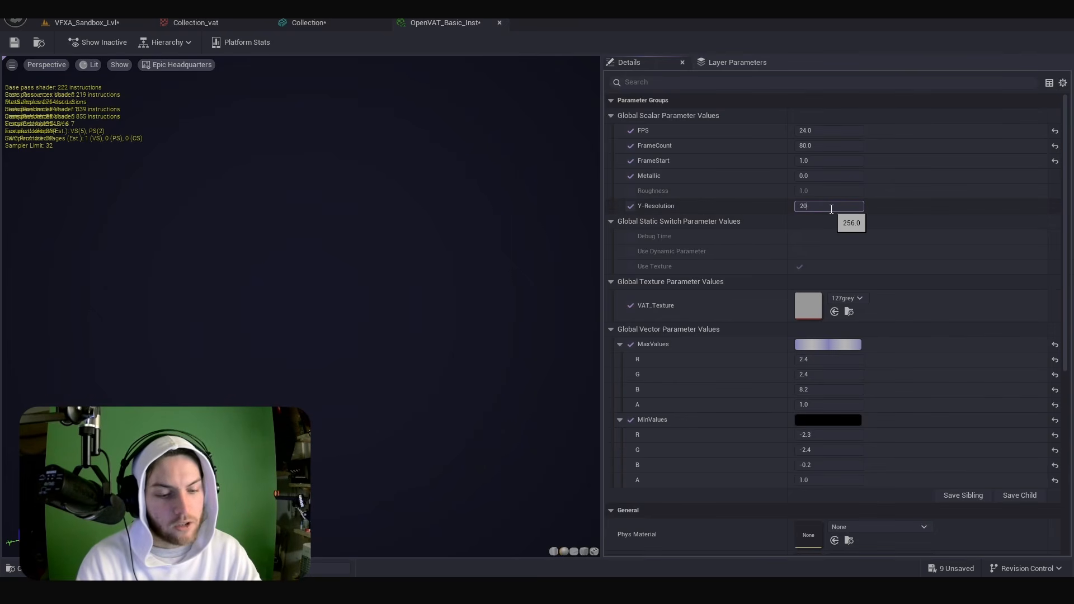
pyautogui.write('48')
pyautogui.press('Return')
# Assign the Collection_vat texture to the material instance's VAT_Texture parameter.
pyautogui.hotkey('ctrl', 'space')
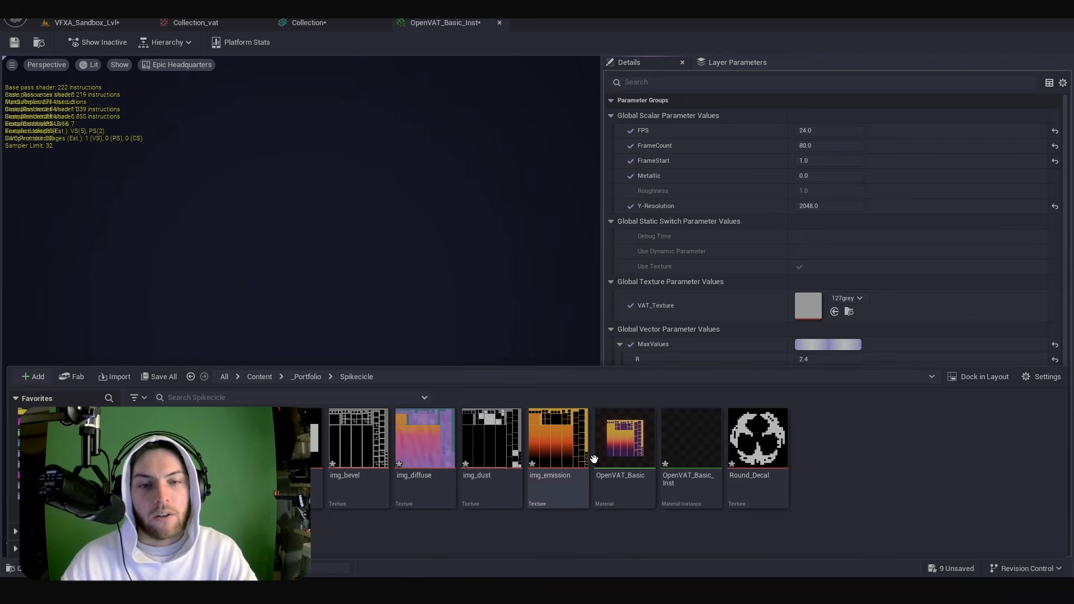
pyautogui.moveTo(226, 439); pyautogui.dragTo(808, 304)
pyautogui.hotkey('ctrl', 'space')
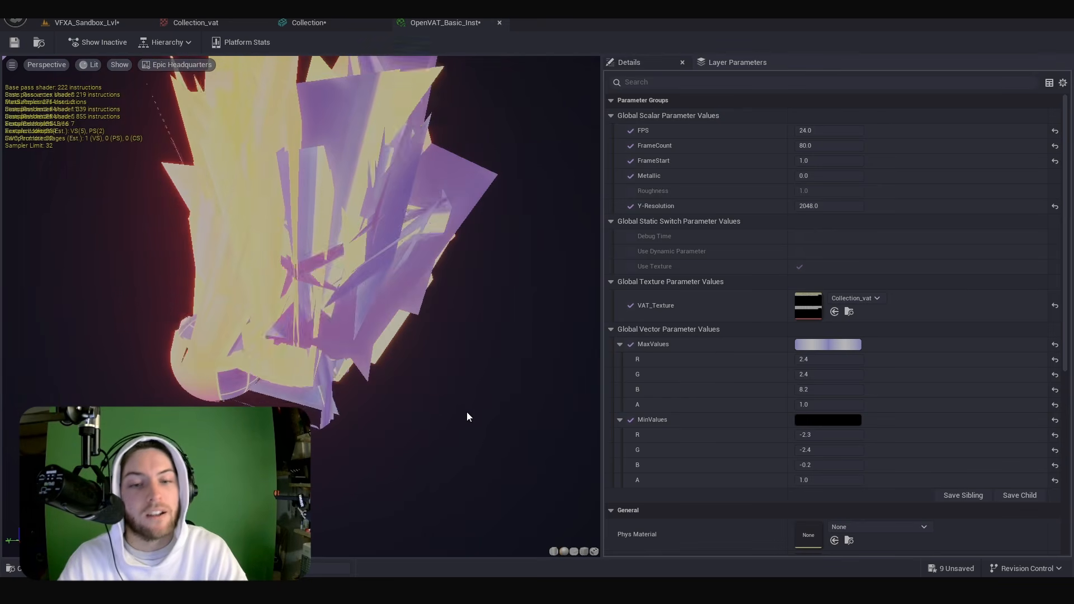
# Use the Collection static mesh from the Spikecicle folder as the preview mesh of the material instance.
pyautogui.hotkey('ctrl', 'space')
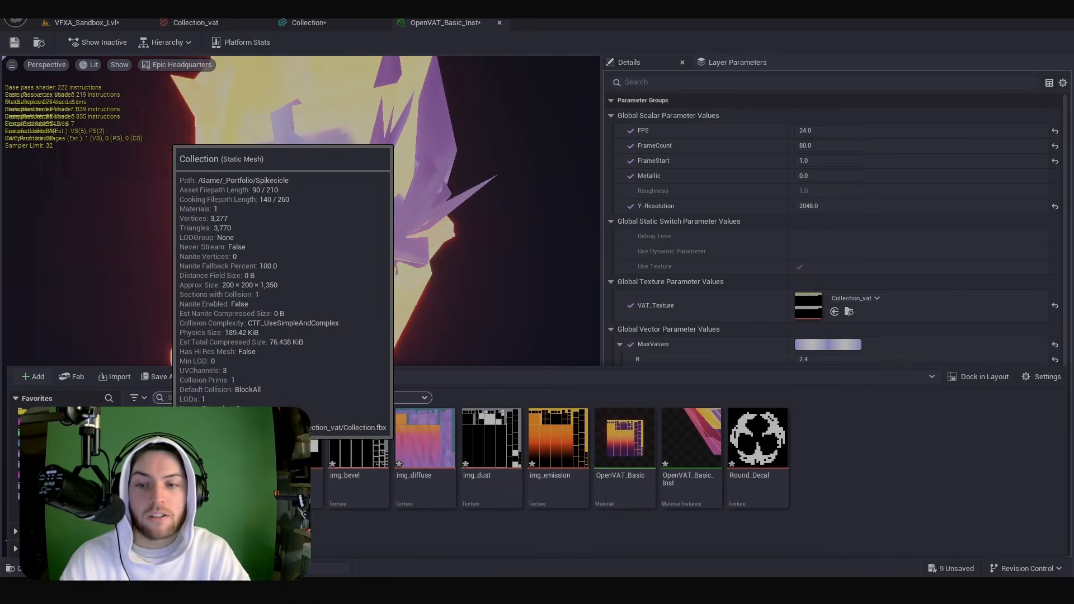
pyautogui.click(168, 445)
pyautogui.click(291, 219)
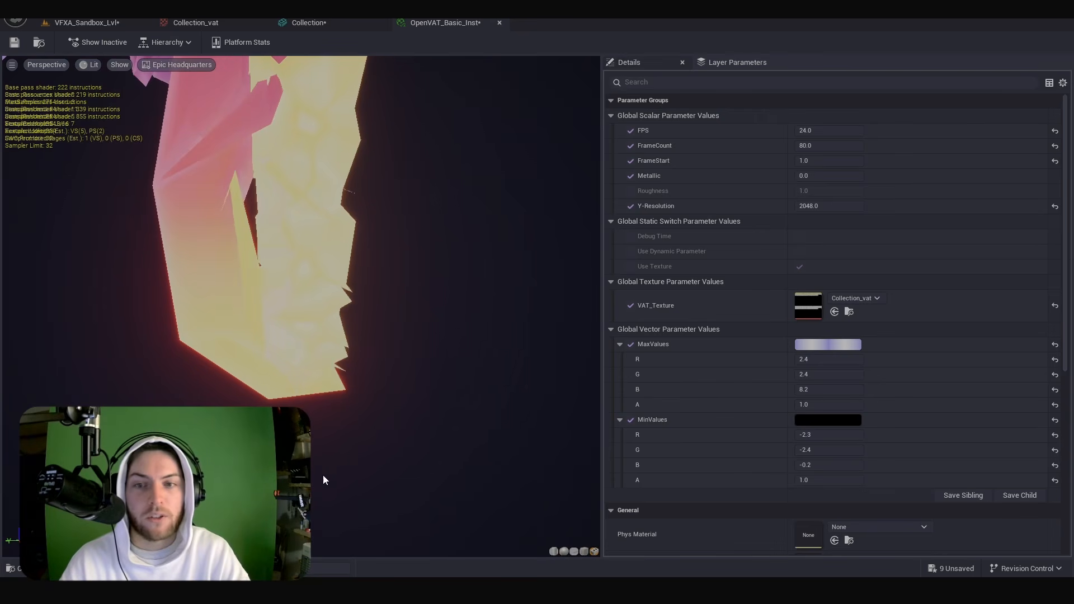
pyautogui.scroll(-3, 324, 479)
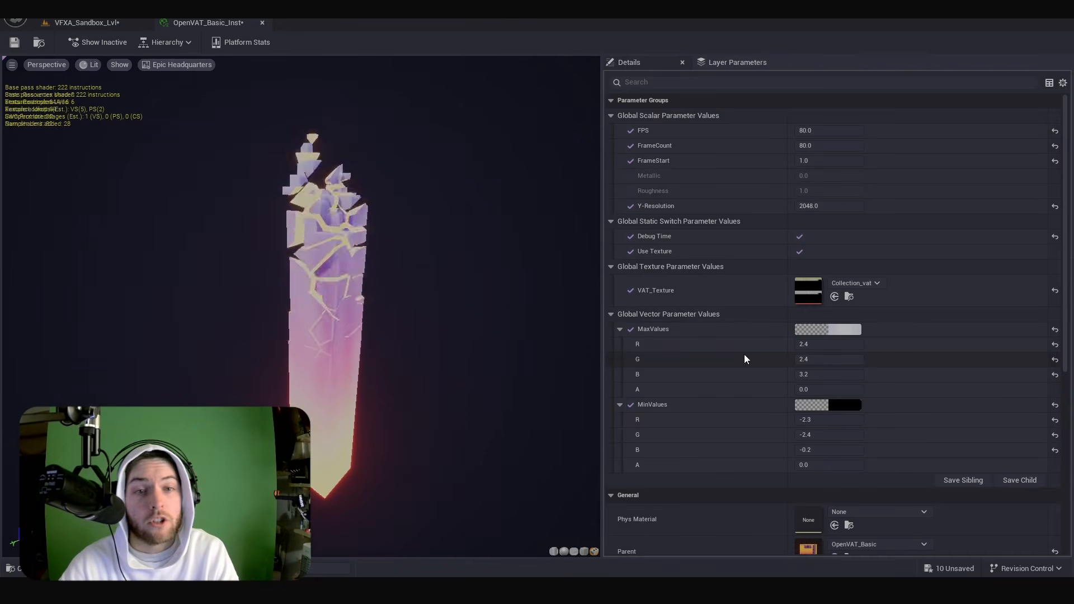
# Turn off Debug Time along with its override and enable the Use Dynamic Parameter override.
pyautogui.click(799, 236)
pyautogui.click(631, 237)
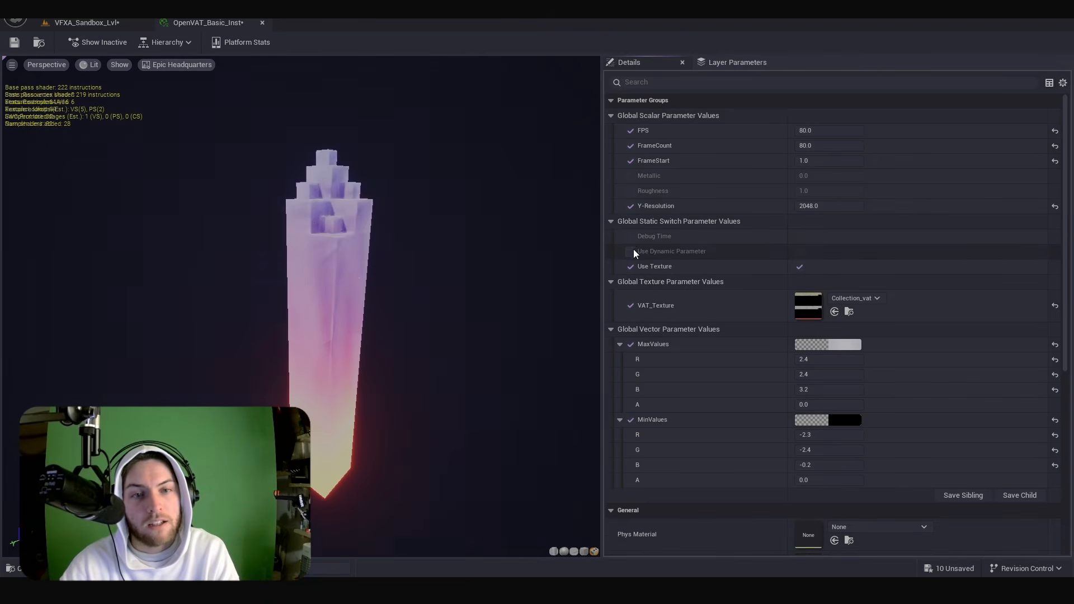
pyautogui.click(630, 251)
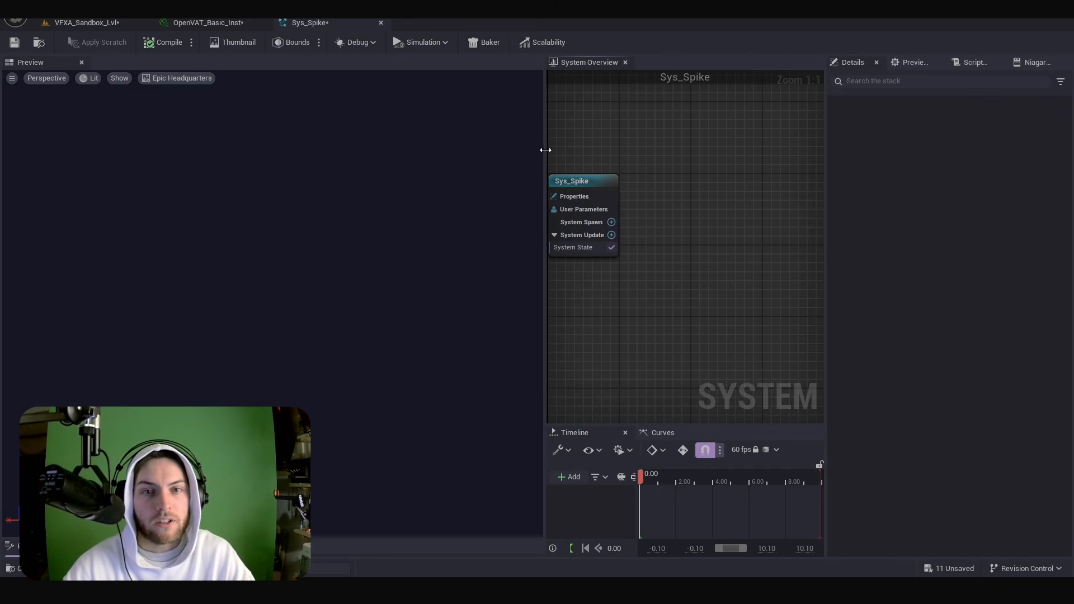
# Set the Sys_Spike Niagara system's Loop Behavior to Once and add a Minimal emitter to the system.
pyautogui.moveTo(545, 150); pyautogui.dragTo(408, 150)
pyautogui.click(484, 186)
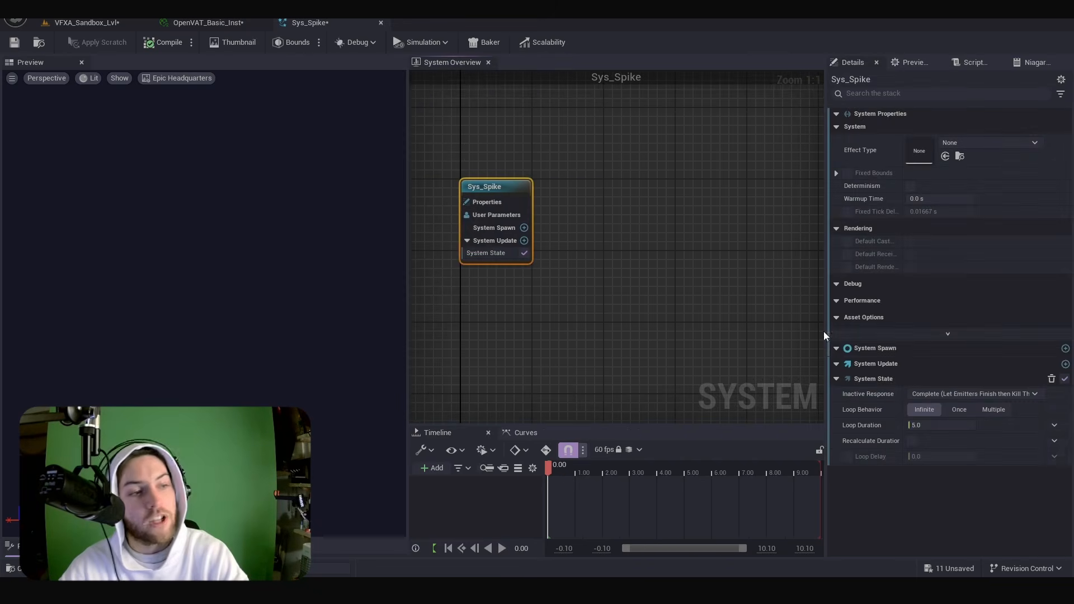
pyautogui.click(955, 410)
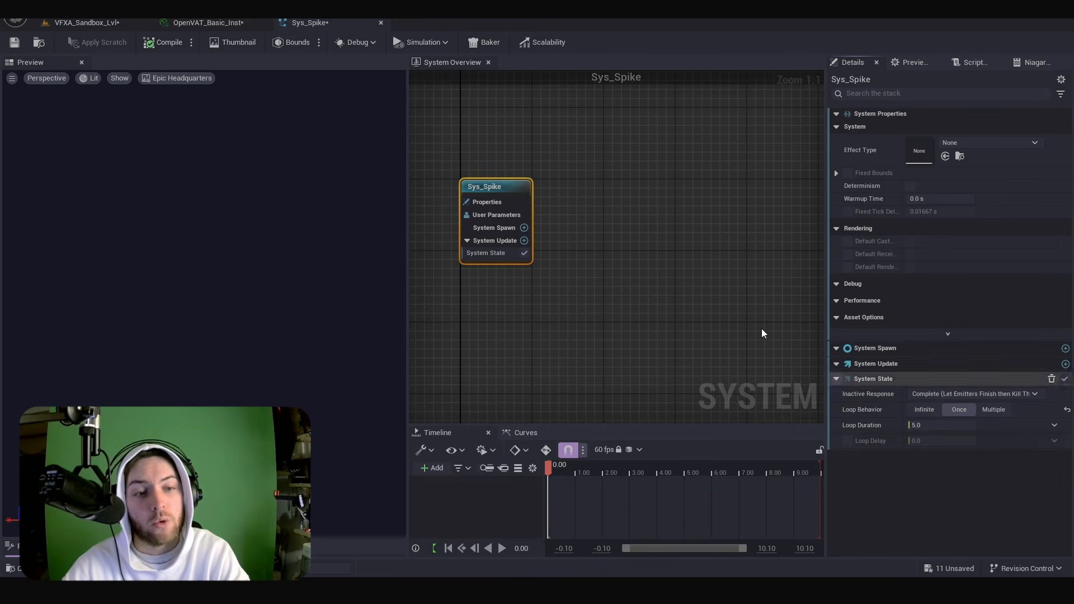
pyautogui.click(577, 186)
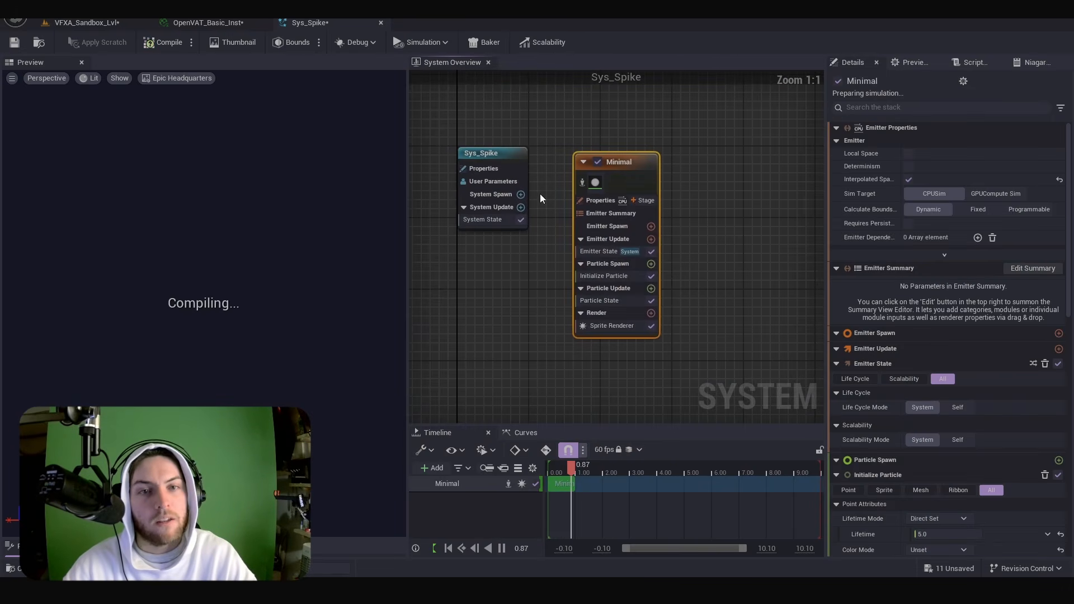
# Replace the Minimal emitter's Sprite Renderer with a Mesh Renderer and assign the pillar's static mesh to it.
pyautogui.moveTo(603, 146); pyautogui.dragTo(620, 169, button='right')
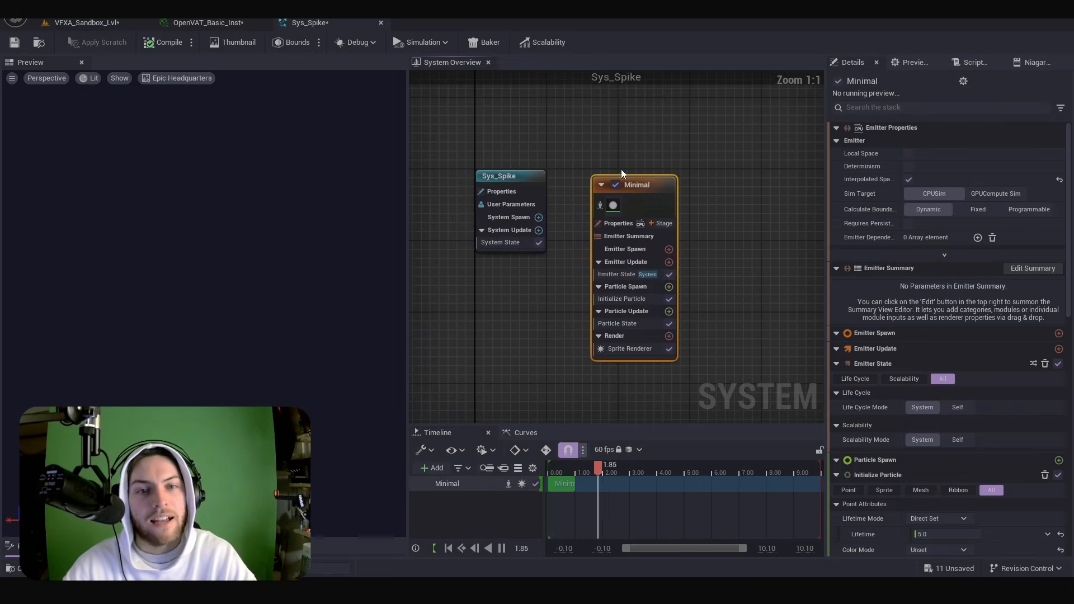
pyautogui.moveTo(623, 180); pyautogui.dragTo(608, 173)
pyautogui.click(607, 342)
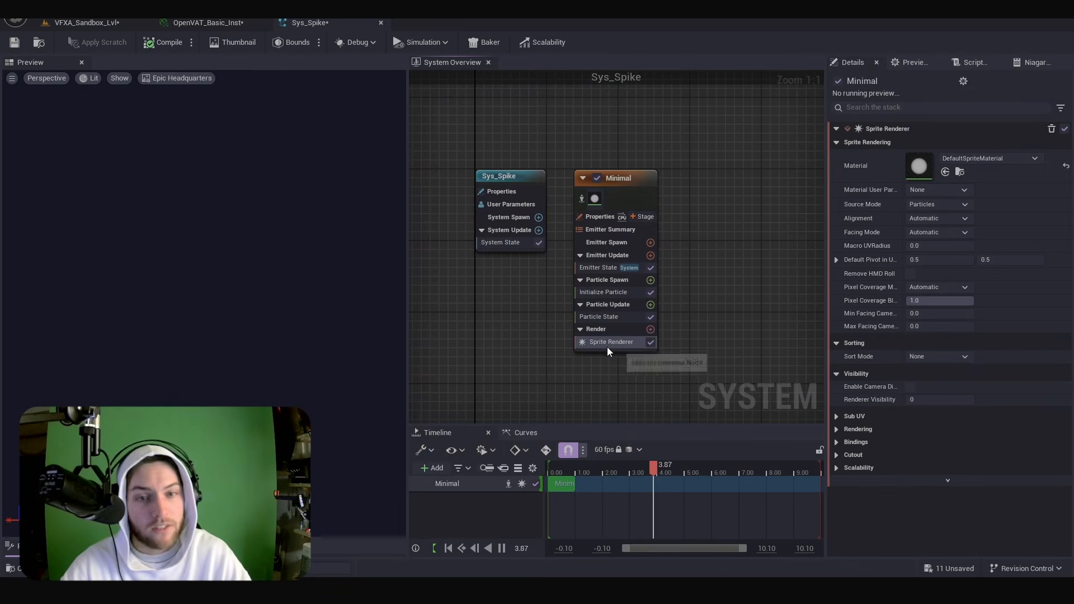
pyautogui.press('Delete')
pyautogui.click(650, 329)
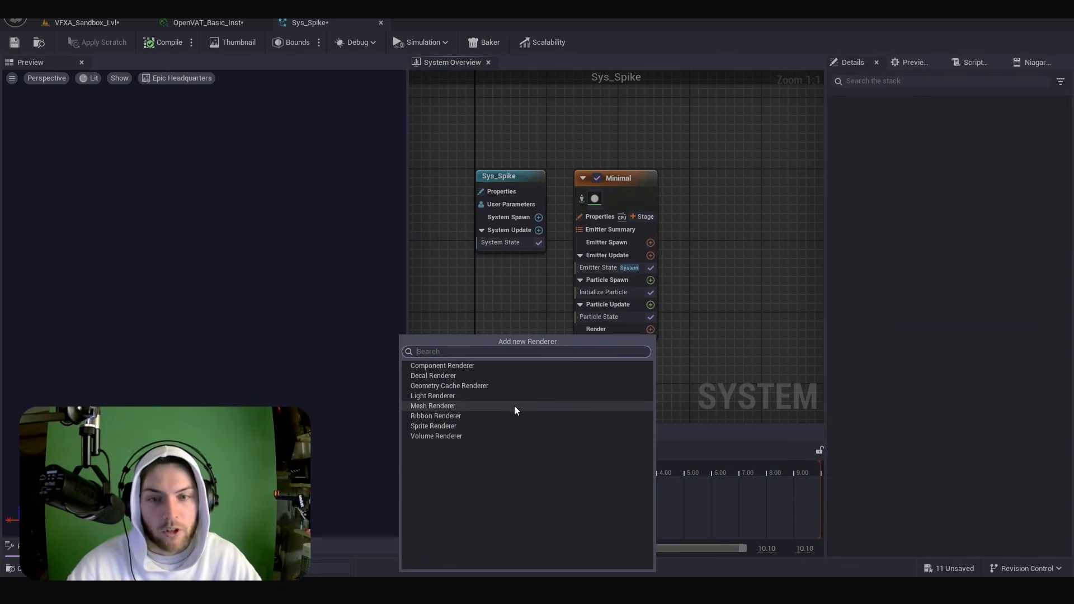
pyautogui.click(438, 414)
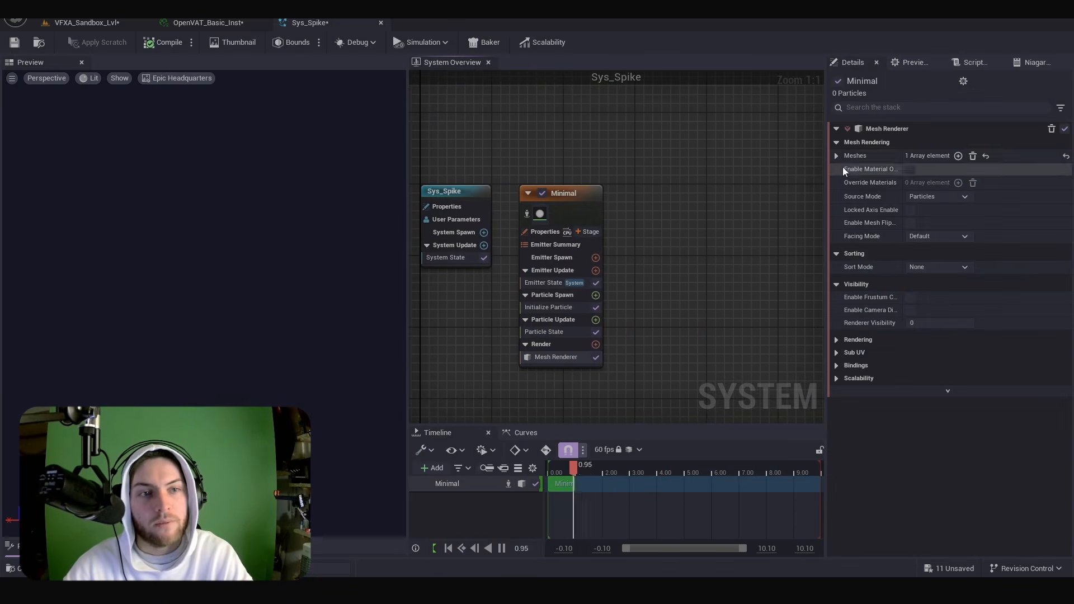
pyautogui.hotkey('ctrl', 'space')
pyautogui.moveTo(158, 374); pyautogui.dragTo(918, 180)
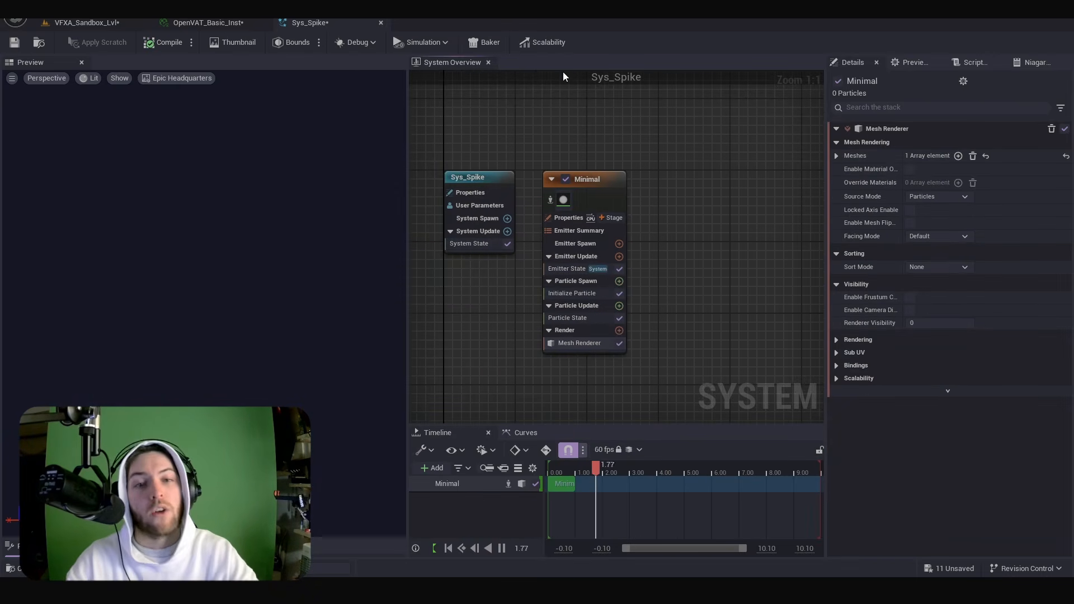
# Add Spawn Burst Instantaneous to Emitter Update and Dynamic Material Parameters to Particle Update.
pyautogui.click(619, 256)
pyautogui.write('burst')
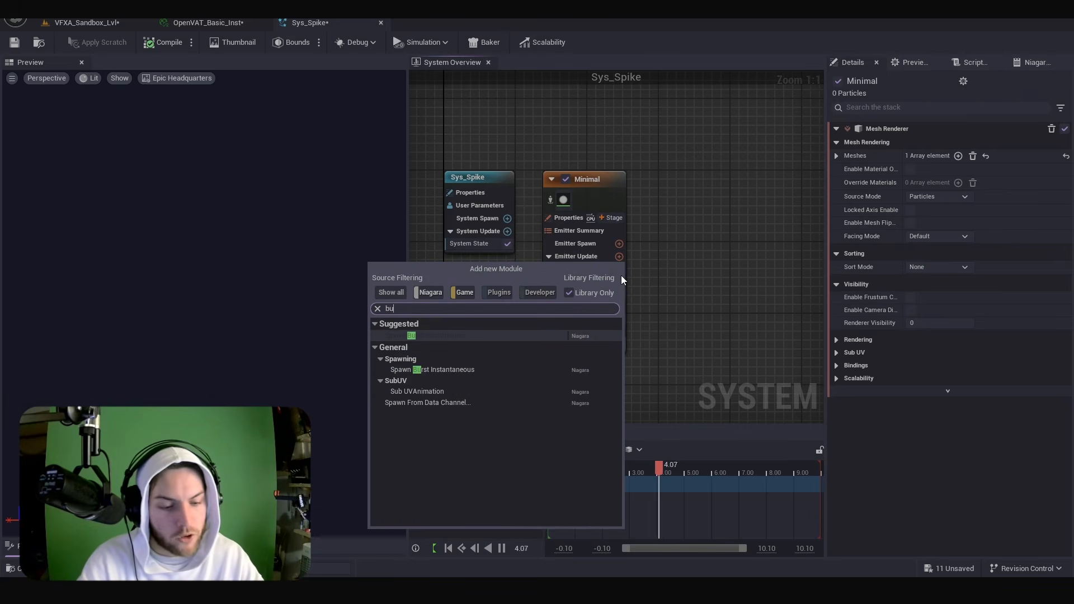
pyautogui.click(400, 370)
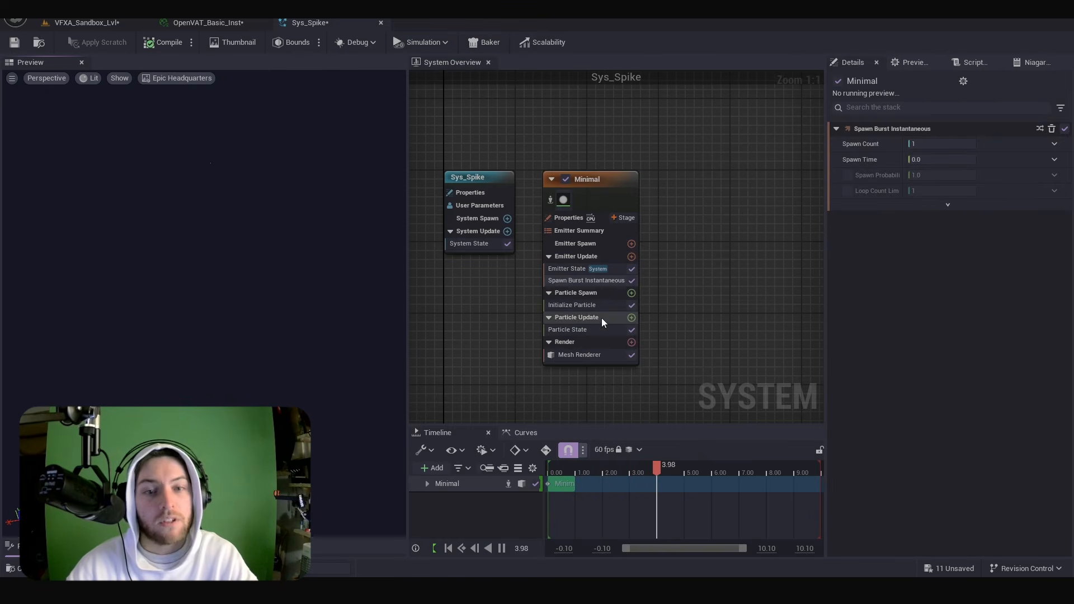
pyautogui.click(631, 317)
pyautogui.write('dynamic')
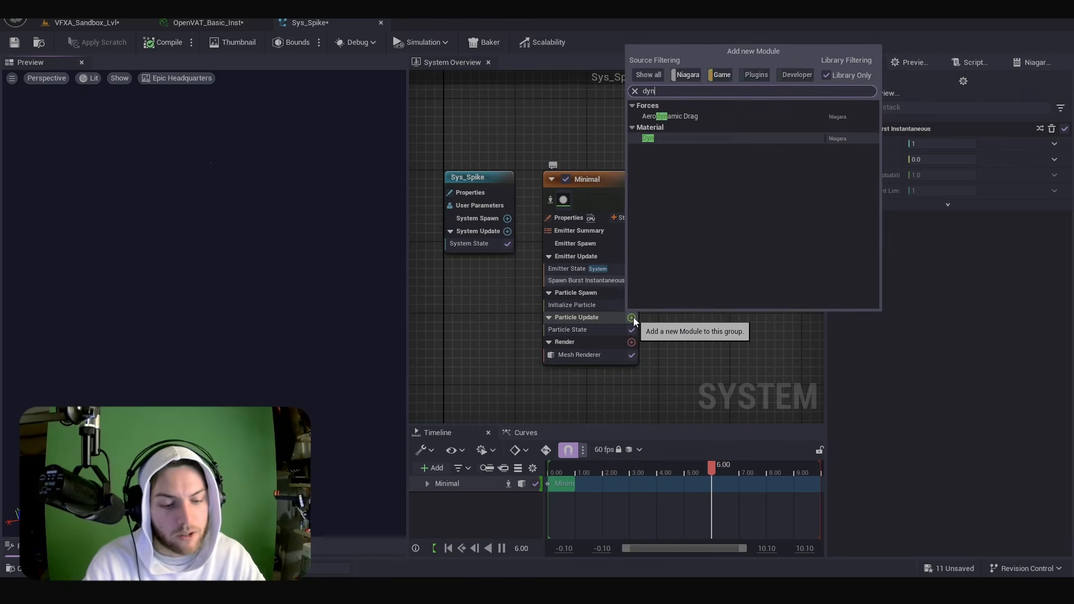
pyautogui.click(712, 117)
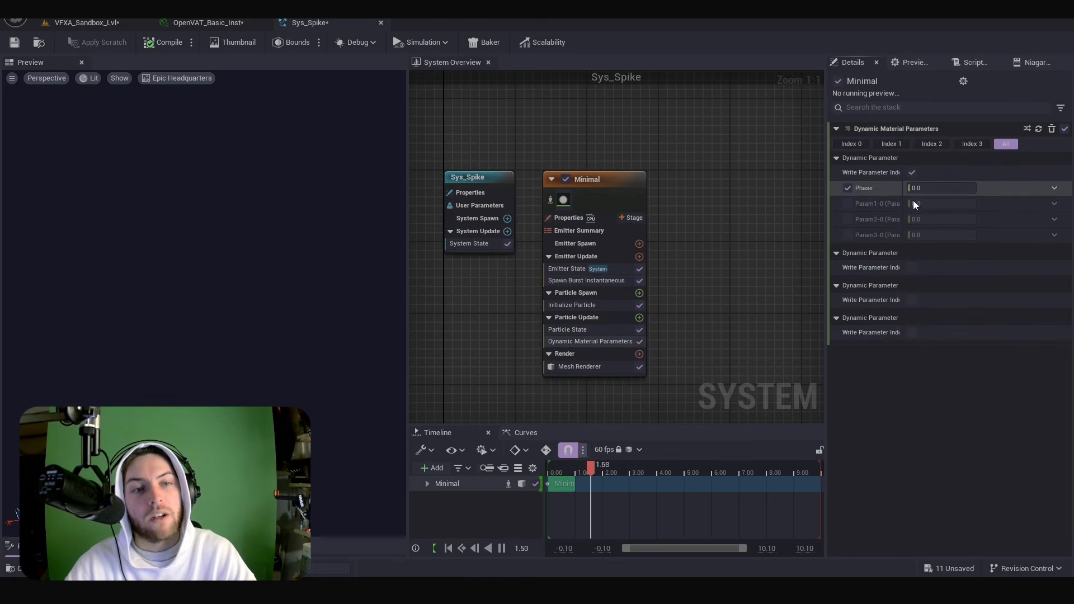
# Drive the Phase parameter with a Float from Curve that rises from 0 to 1 over the particle's normalized age.
pyautogui.click(1054, 188)
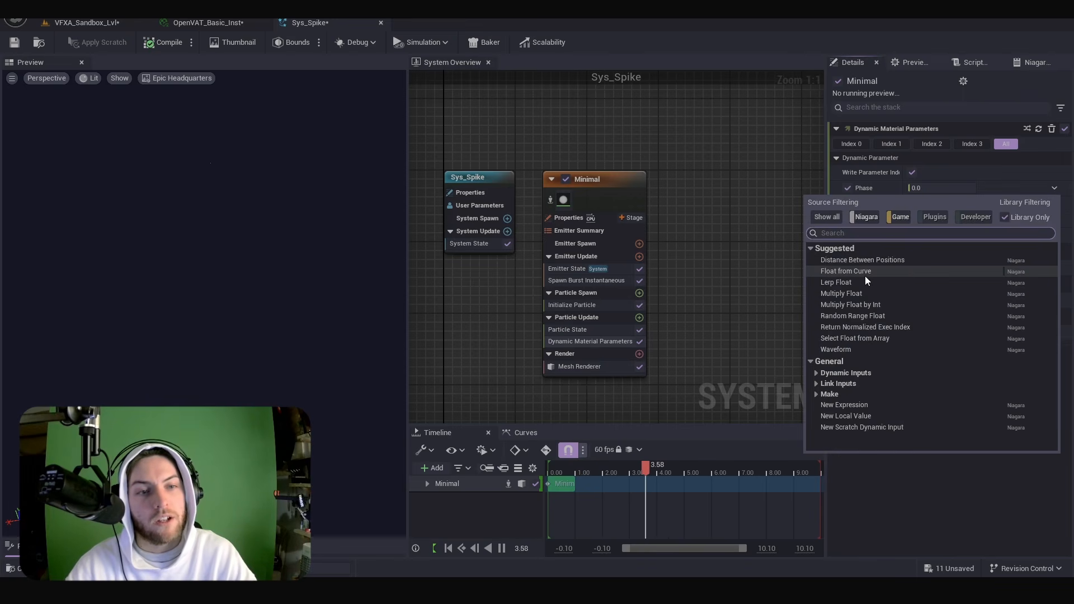
pyautogui.click(865, 273)
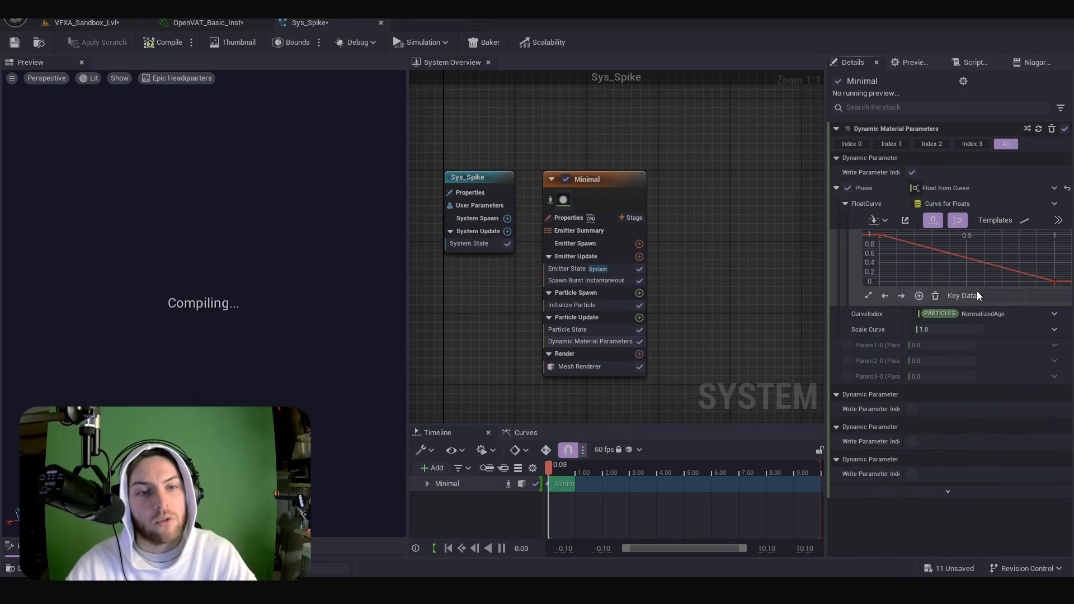
pyautogui.click(1041, 296)
pyautogui.write('0')
pyautogui.press('Tab')
pyautogui.press('Tab')
pyautogui.write('1')
pyautogui.press('Return')
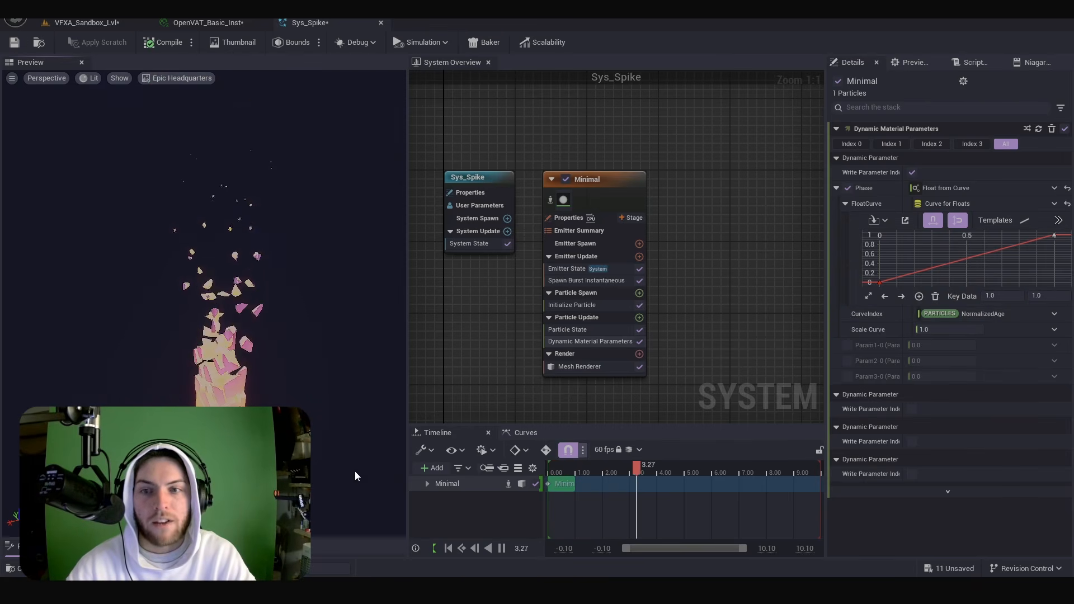
# Enlarge the system overview area and scrub the timeline through the first second to examine the fracture animation.
pyautogui.moveTo(406, 394); pyautogui.dragTo(338, 393)
pyautogui.click(524, 459)
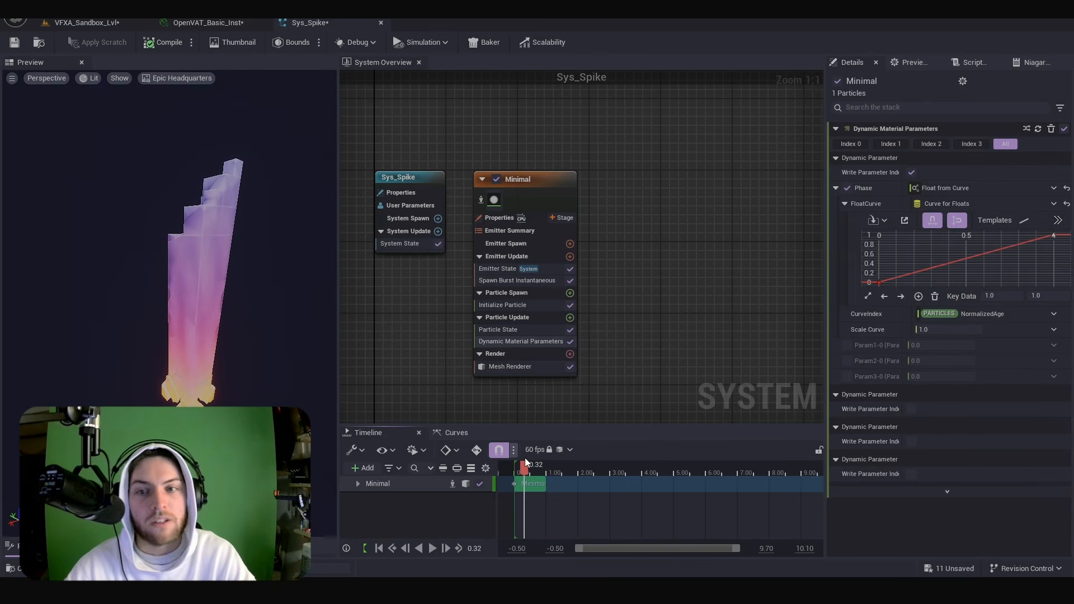
pyautogui.moveTo(524, 457)
pyautogui.mouseDown()
pyautogui.moveTo(564, 455)
pyautogui.moveTo(540, 450)
pyautogui.moveTo(517, 469)
pyautogui.mouseUp()
# Reset Phase to a constant value and try 0.32 and about 0.76 to examine the matching animation frames.
pyautogui.click(1066, 188)
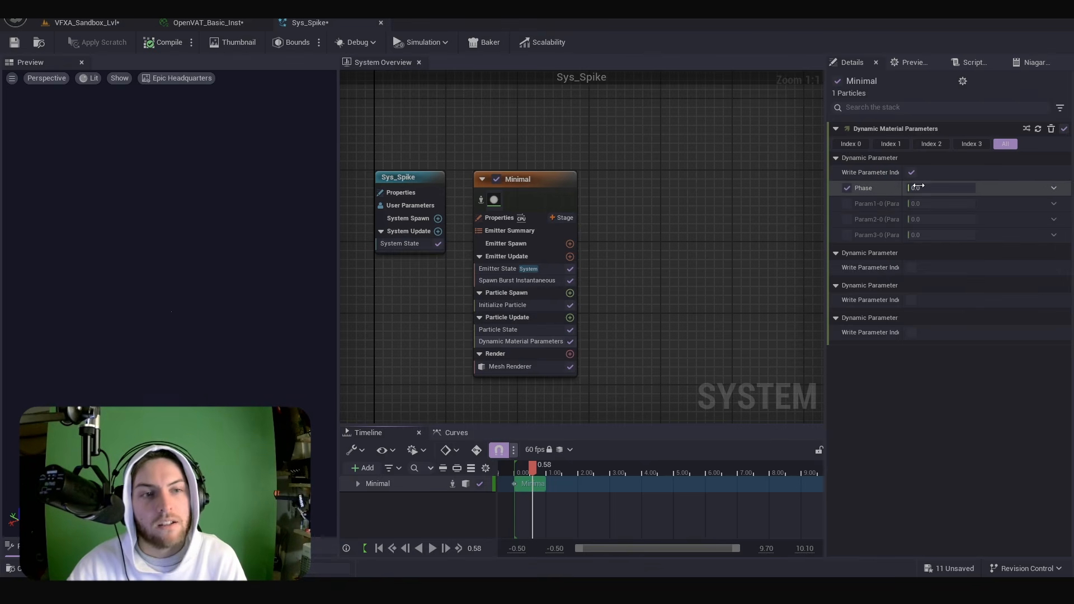
pyautogui.moveTo(928, 188); pyautogui.dragTo(965, 188)
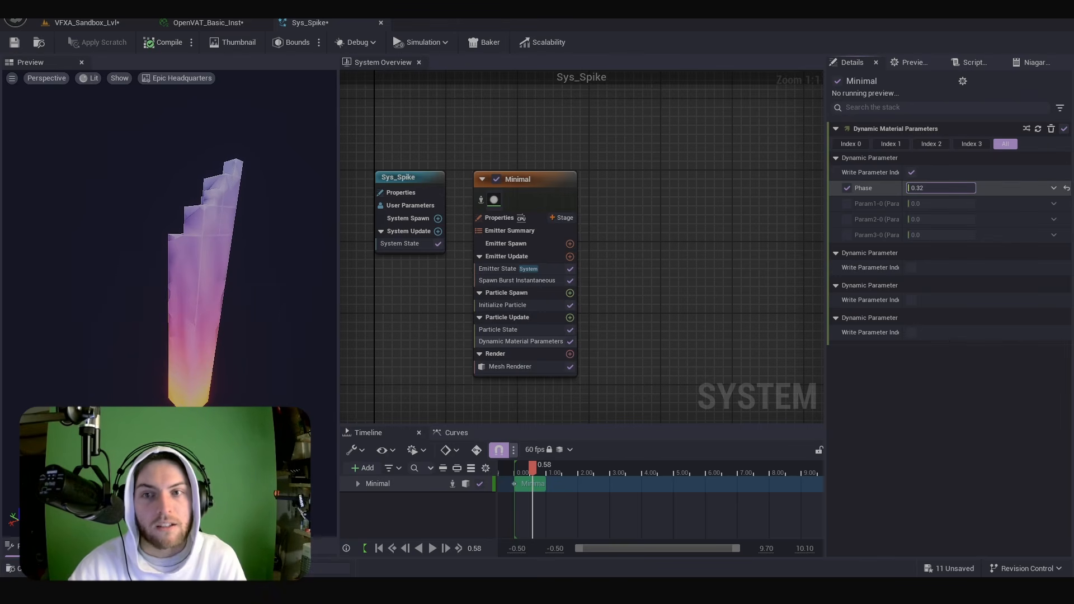
pyautogui.moveTo(965, 188); pyautogui.dragTo(1030, 188)
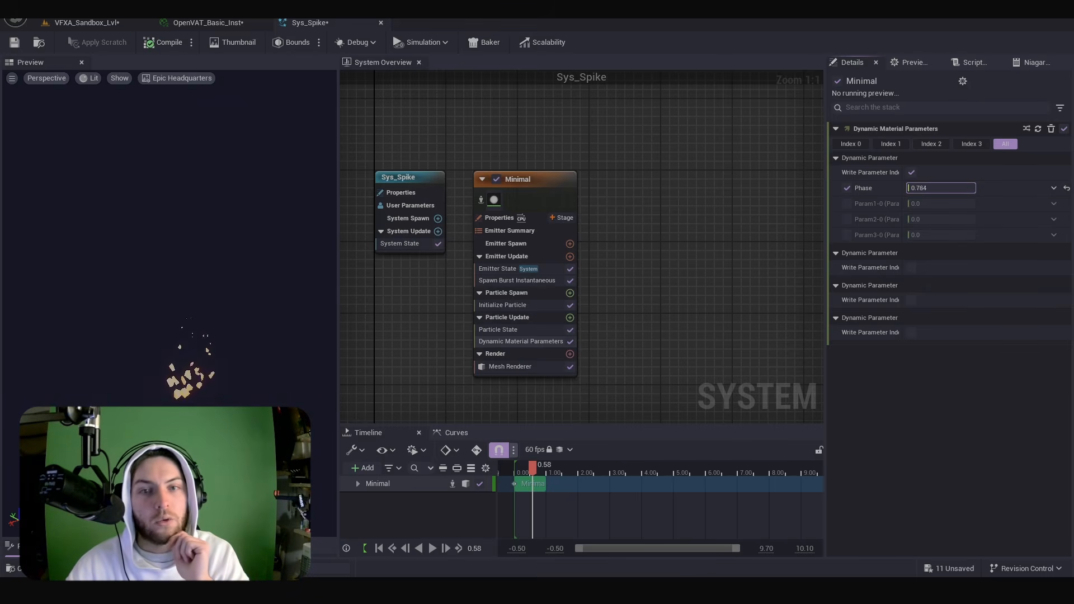
# Drive Phase with a Float from Curve, placing the first key at time 0.2 with value 0.32 and setting the last key's value to 1.
pyautogui.click(1054, 188)
pyautogui.click(917, 219)
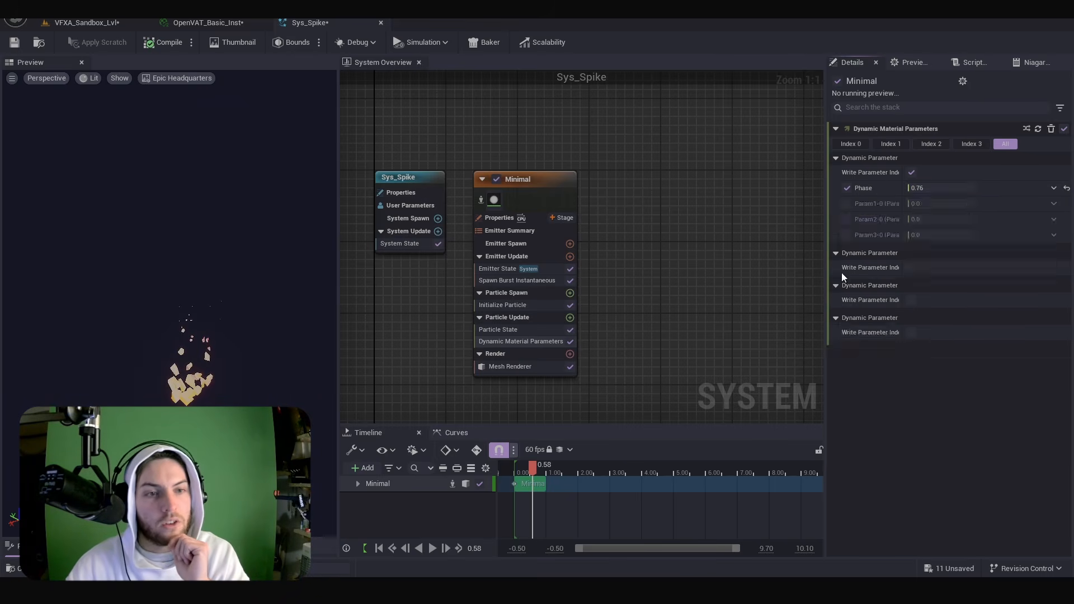
pyautogui.moveTo(875, 237); pyautogui.dragTo(913, 254)
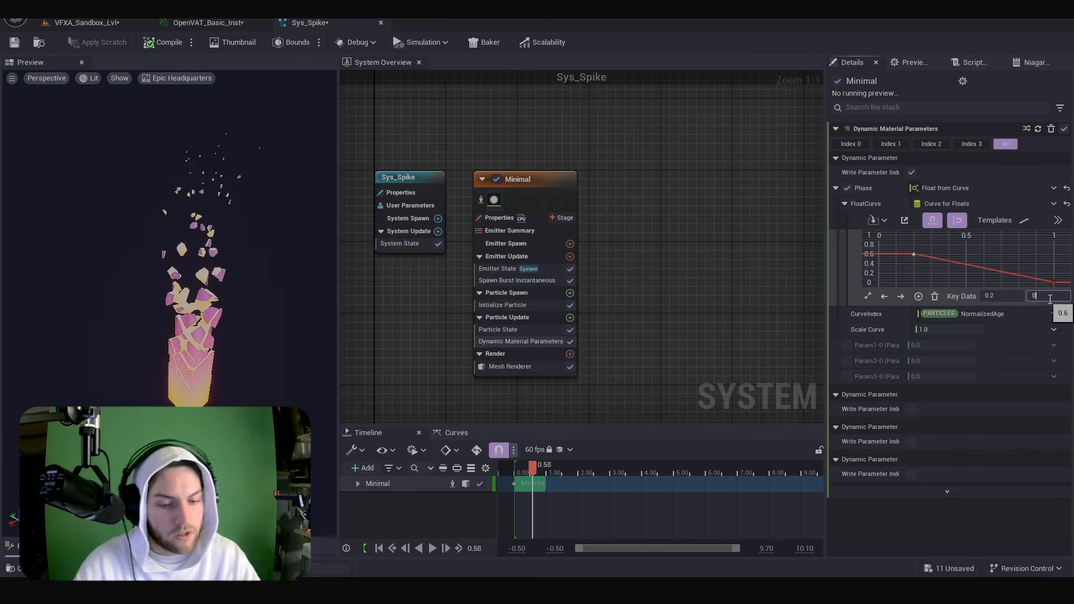
pyautogui.click(1050, 299)
pyautogui.write('0.32')
pyautogui.press('Return')
pyautogui.click(1053, 282)
pyautogui.click(1059, 299)
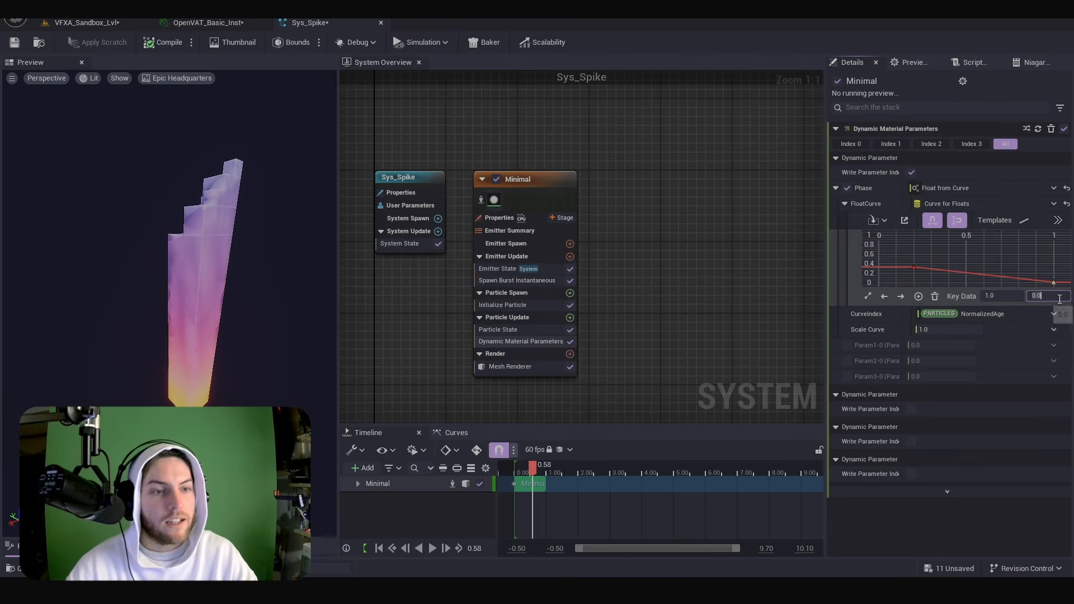
pyautogui.write('1')
pyautogui.press('Return')
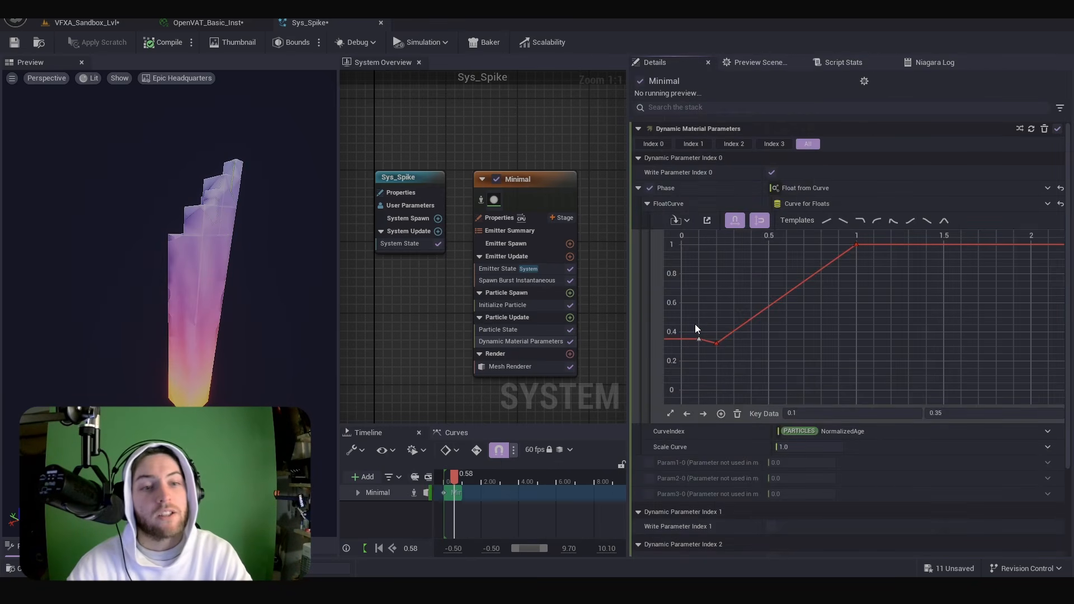
# Add a starting key to the Phase curve at time 0 with value 0.
pyautogui.moveTo(692, 328); pyautogui.dragTo(700, 342)
pyautogui.press('Return')
pyautogui.click(805, 413)
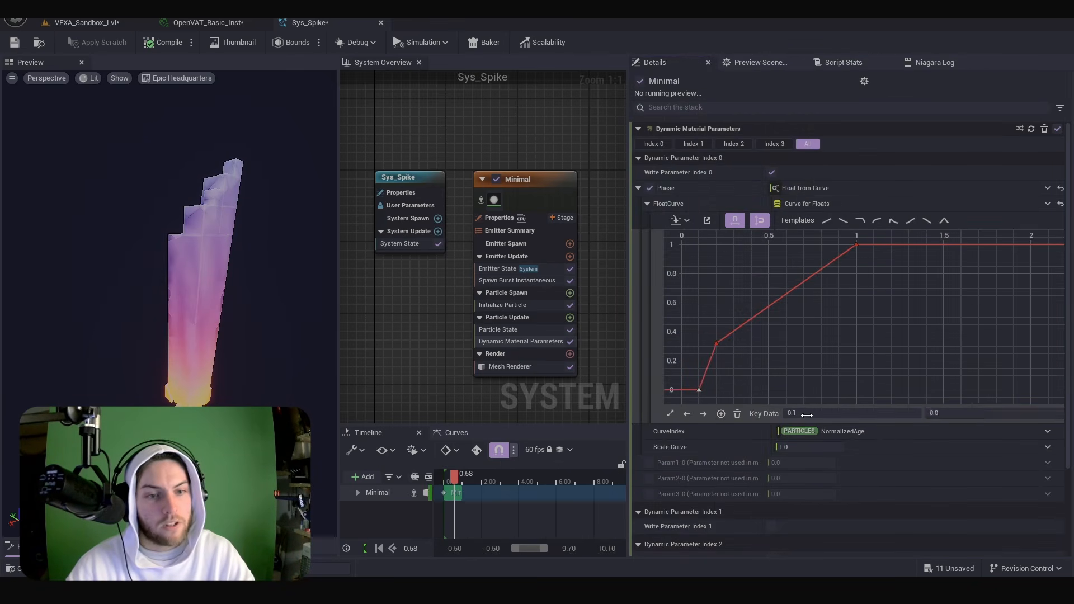
pyautogui.write('0')
pyautogui.press('Return')
# Move the Phase curve's 0.32 key to time 0.5.
pyautogui.moveTo(717, 343); pyautogui.dragTo(780, 342)
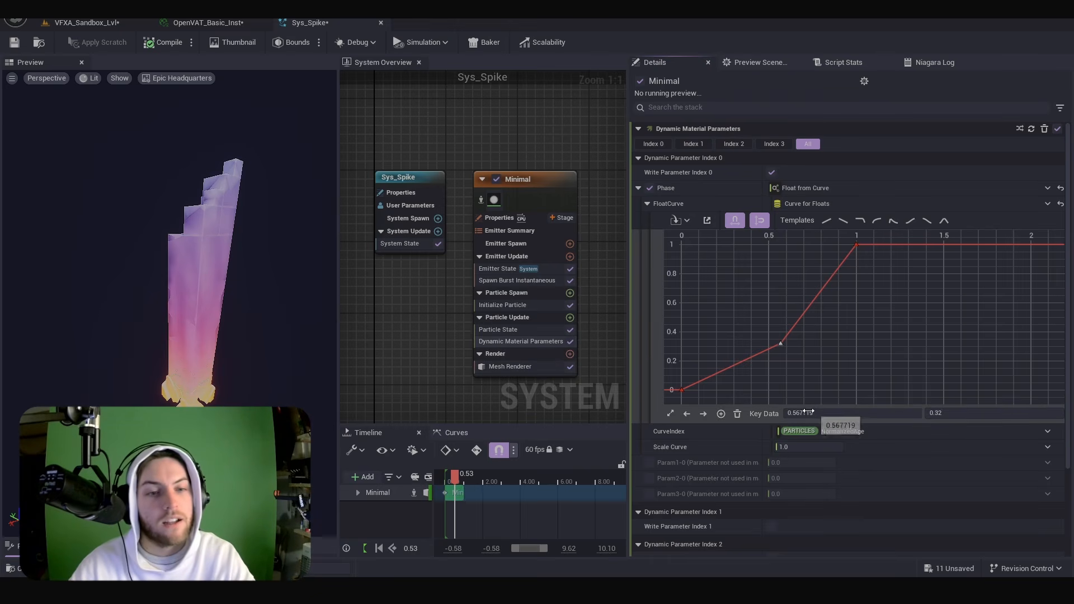
pyautogui.moveTo(812, 413)
pyautogui.mouseDown()
pyautogui.moveTo(800, 414)
pyautogui.moveTo(813, 413)
pyautogui.mouseUp()
pyautogui.press('Return')
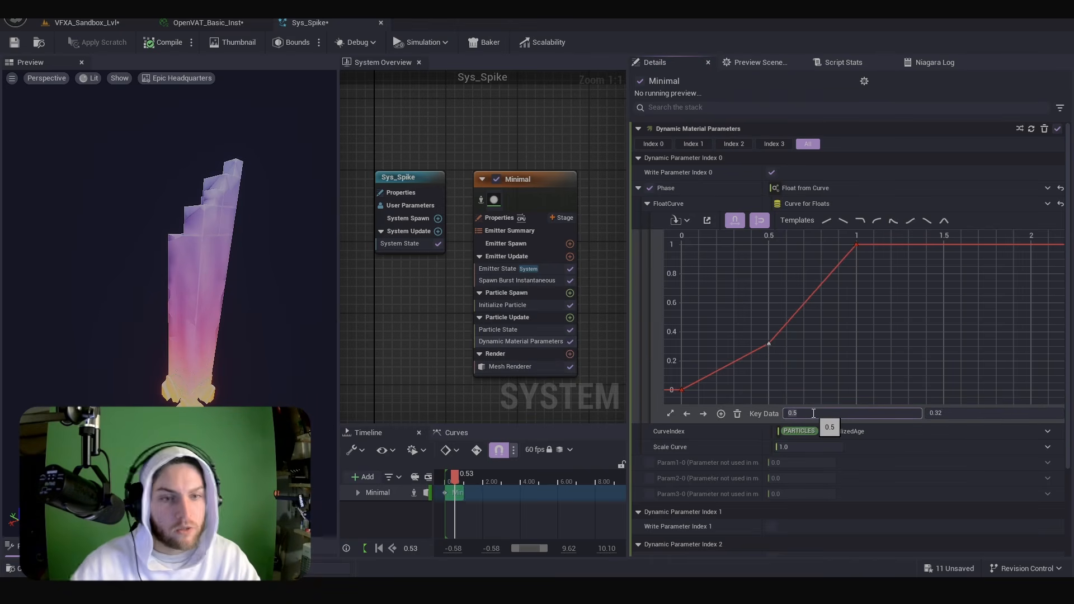
# Add another Phase curve key at time 0.7 with value 0.32 to hold the pillar intact.
pyautogui.middleClick(788, 342)
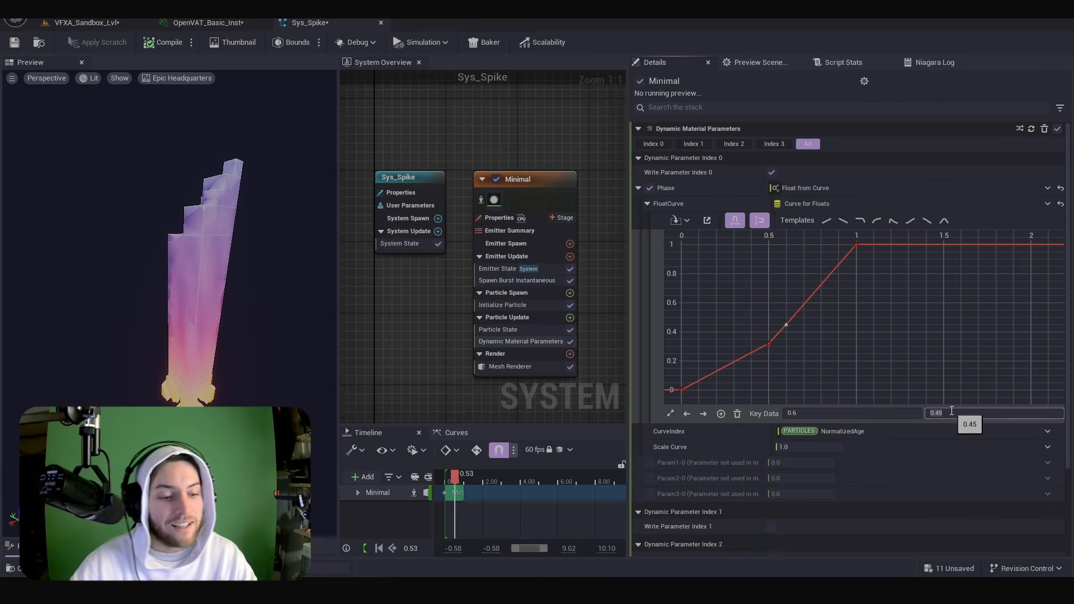
pyautogui.click(950, 411)
pyautogui.write('0.32')
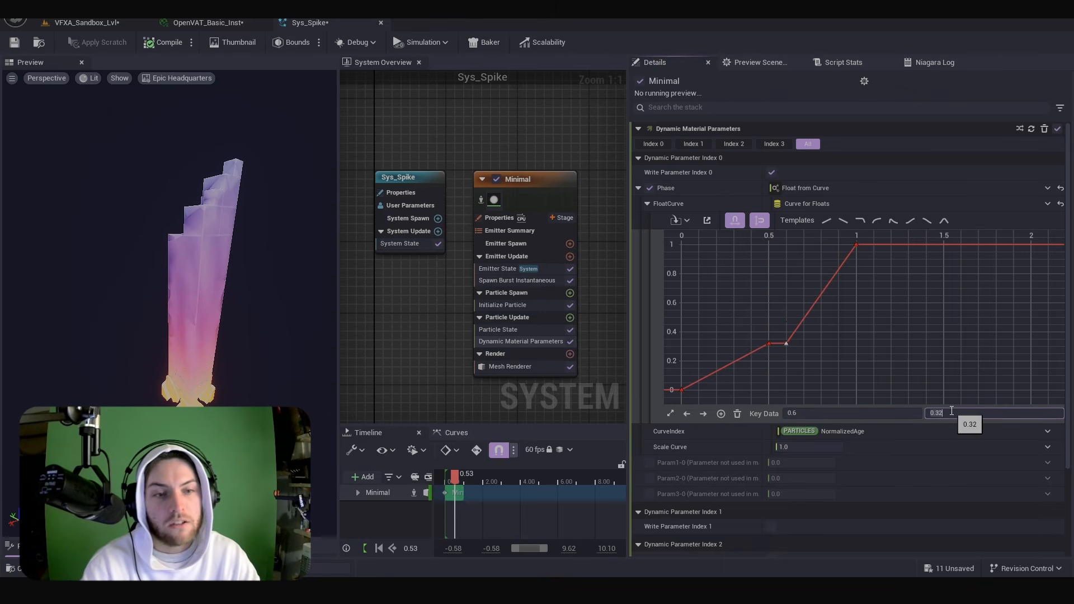
pyautogui.press('Return')
pyautogui.click(809, 414)
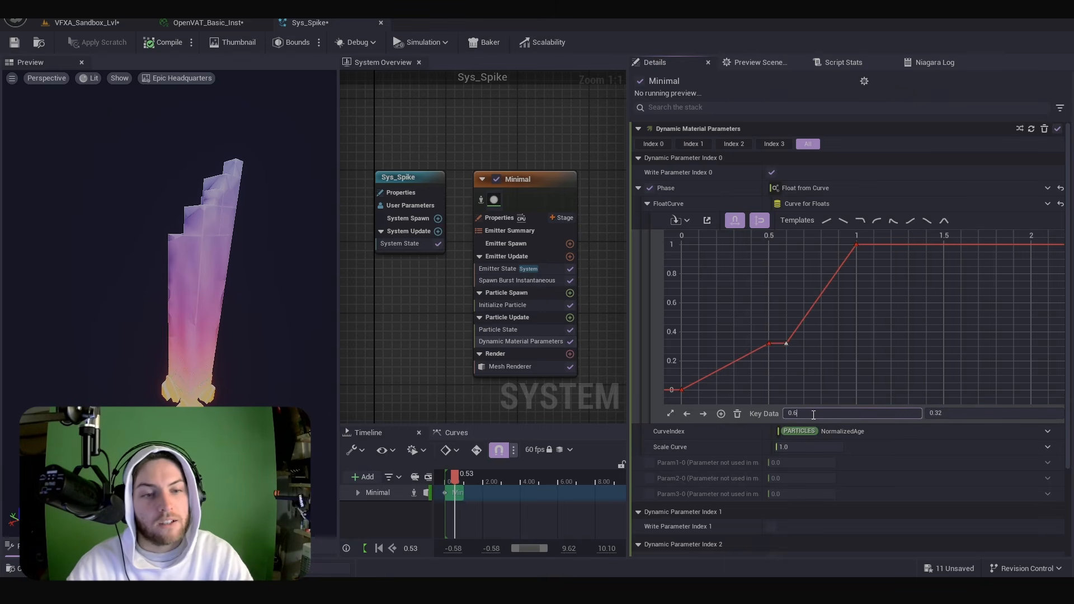
pyautogui.write('7')
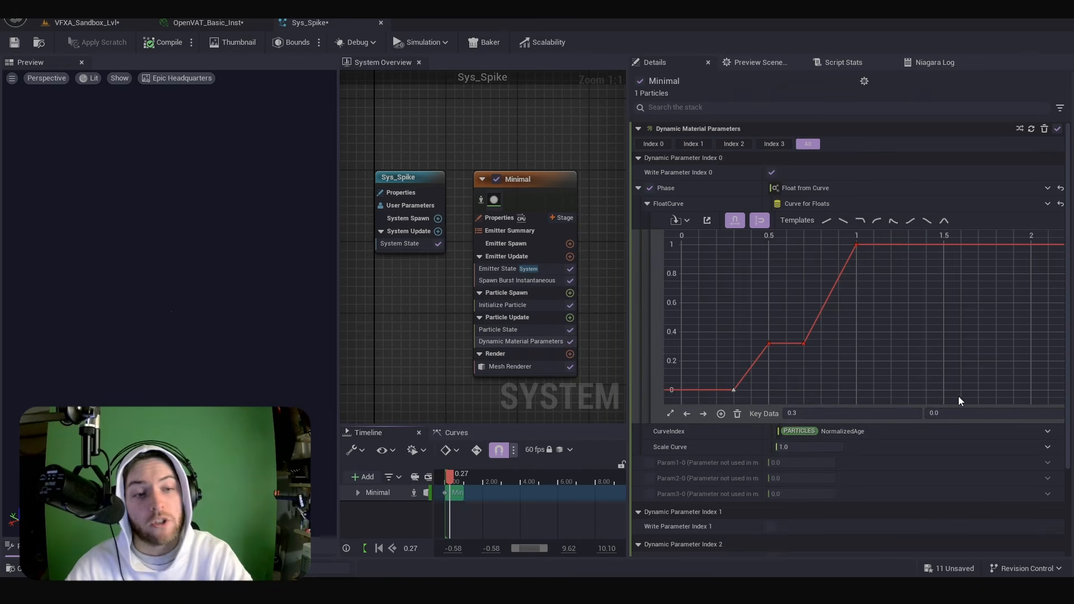
# Place the Phase curve's first key at time 0.3 with a value just above 0, and set the last key's value to 0.99.
pyautogui.moveTo(944, 411); pyautogui.dragTo(955, 411)
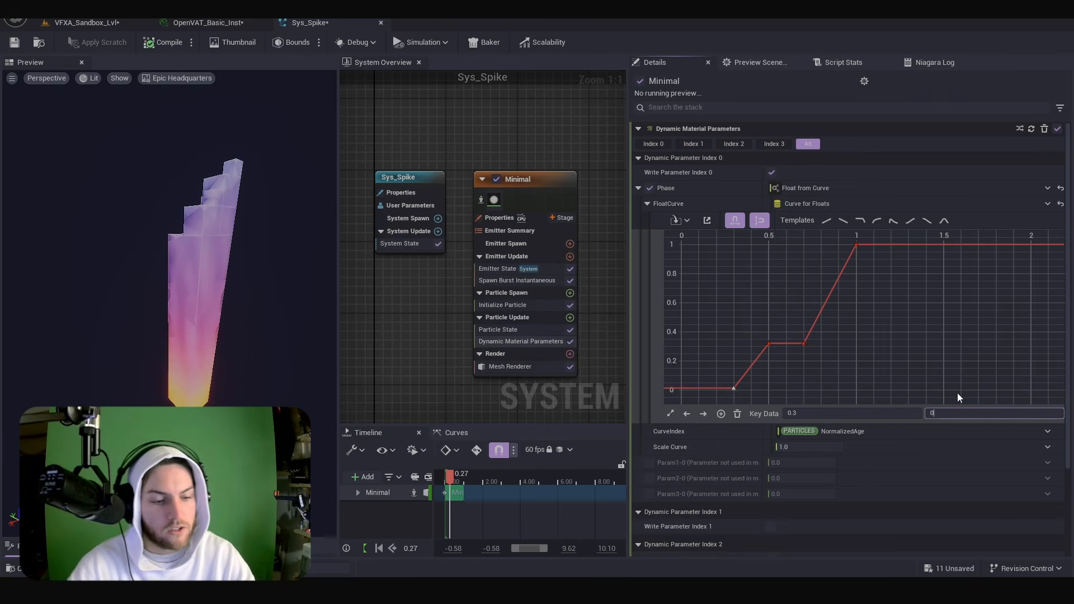
pyautogui.press('Return')
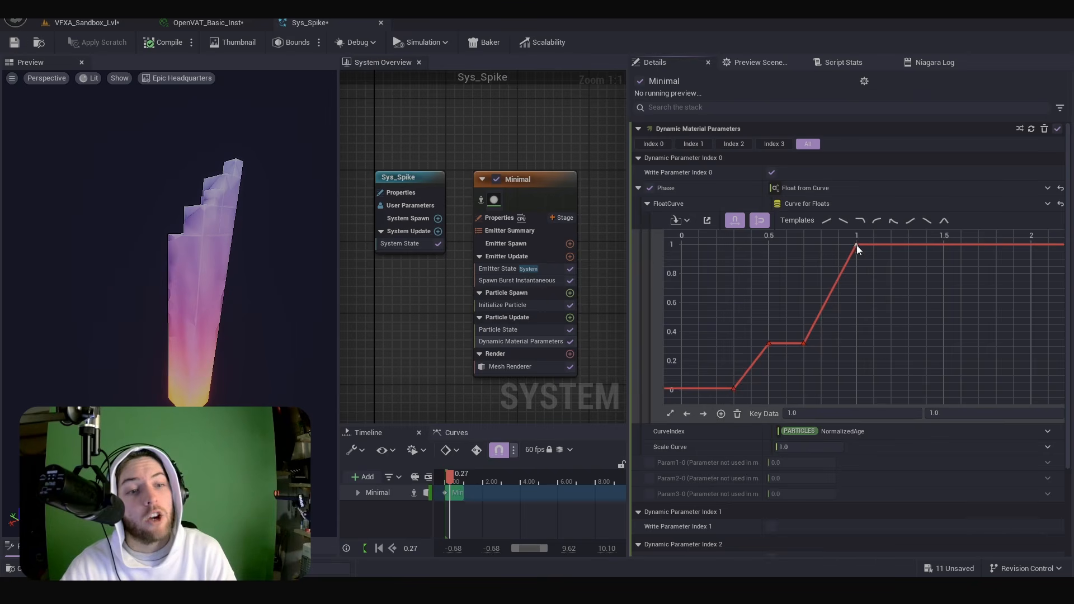
pyautogui.click(855, 245)
pyautogui.click(941, 414)
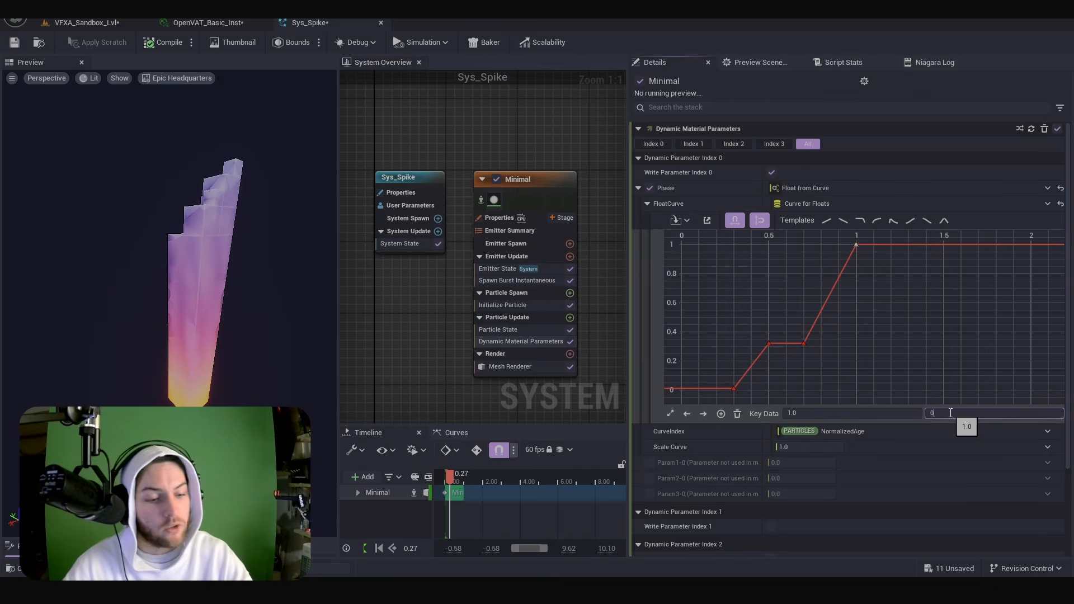
pyautogui.write('0.99')
pyautogui.press('Return')
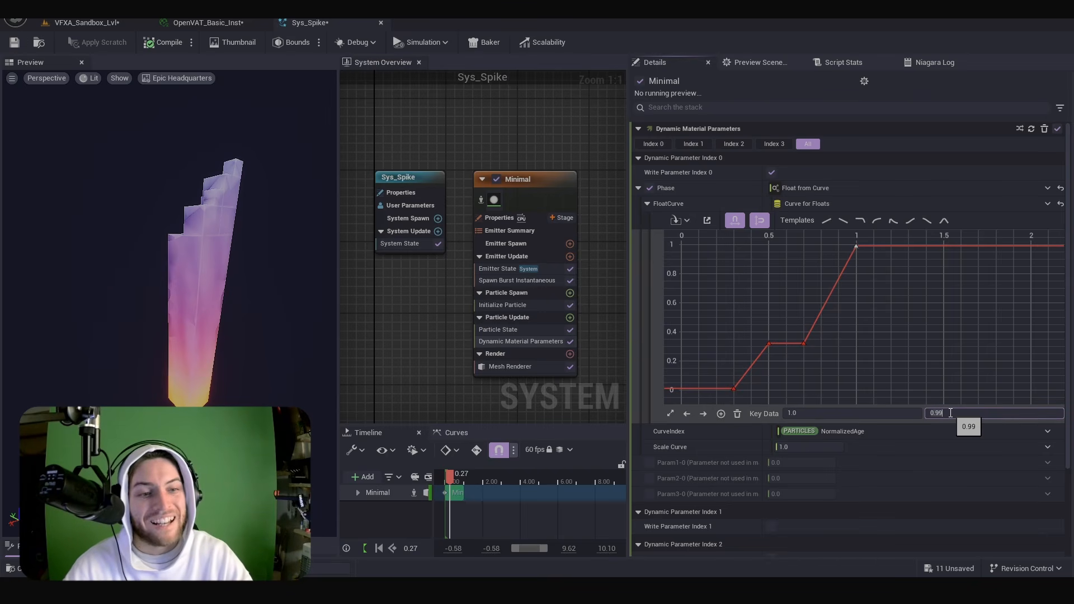
pyautogui.click(454, 474)
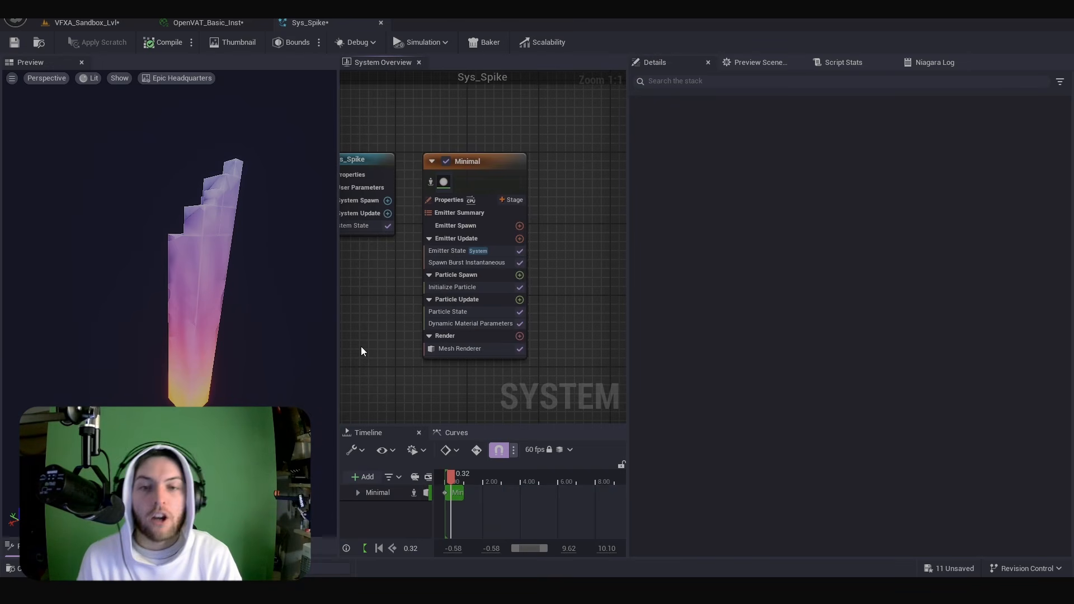
# Add a Set Parameters module to the Minimal emitter's Particle Update stage and have it set the Particles Position parameter.
pyautogui.click(518, 300)
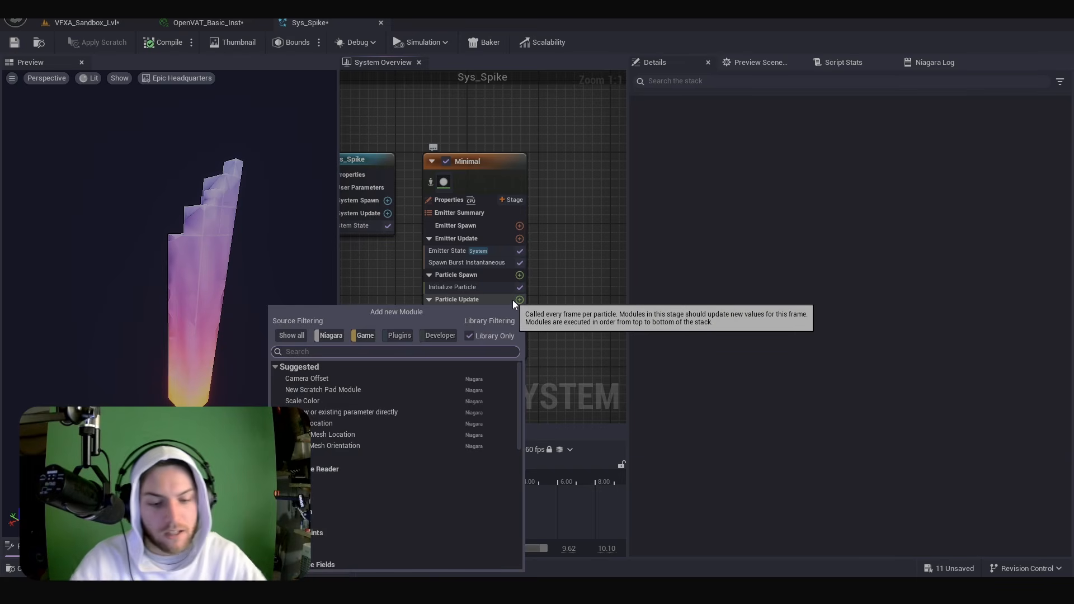
pyautogui.write('set')
pyautogui.click(314, 391)
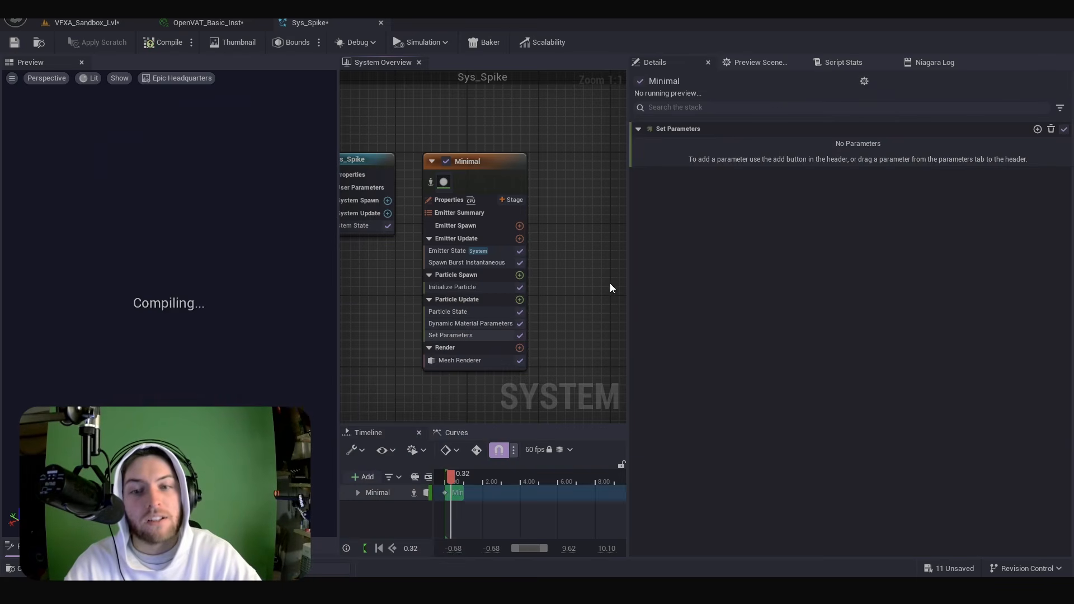
pyautogui.click(1037, 129)
pyautogui.write('positi')
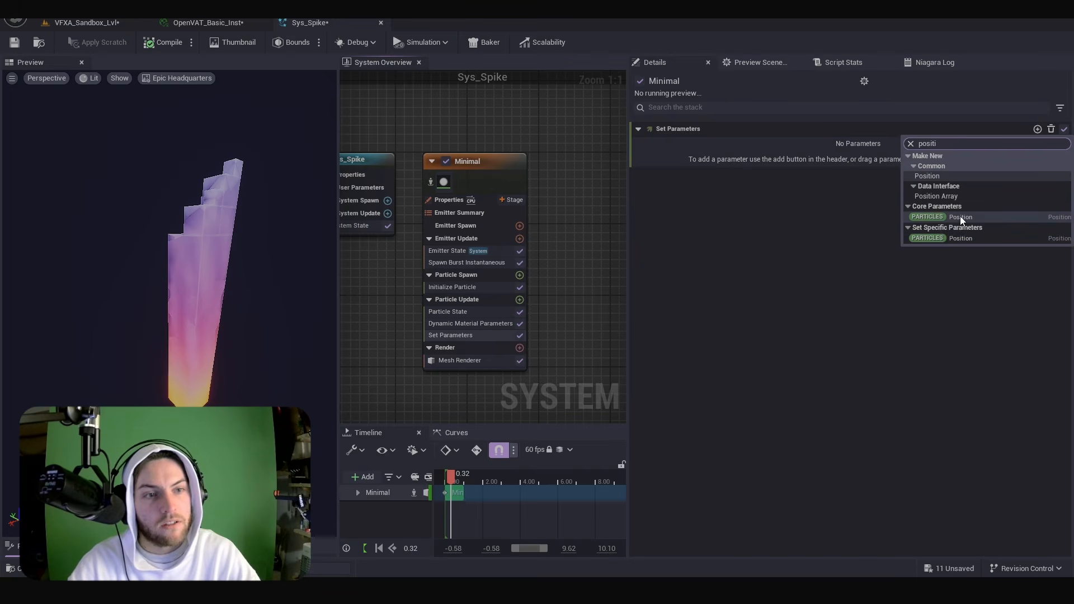
pyautogui.click(931, 217)
# Drive Particles Position with Add Vector to Position, using the Engine Emitter SimulationPosition as the base position.
pyautogui.click(1054, 144)
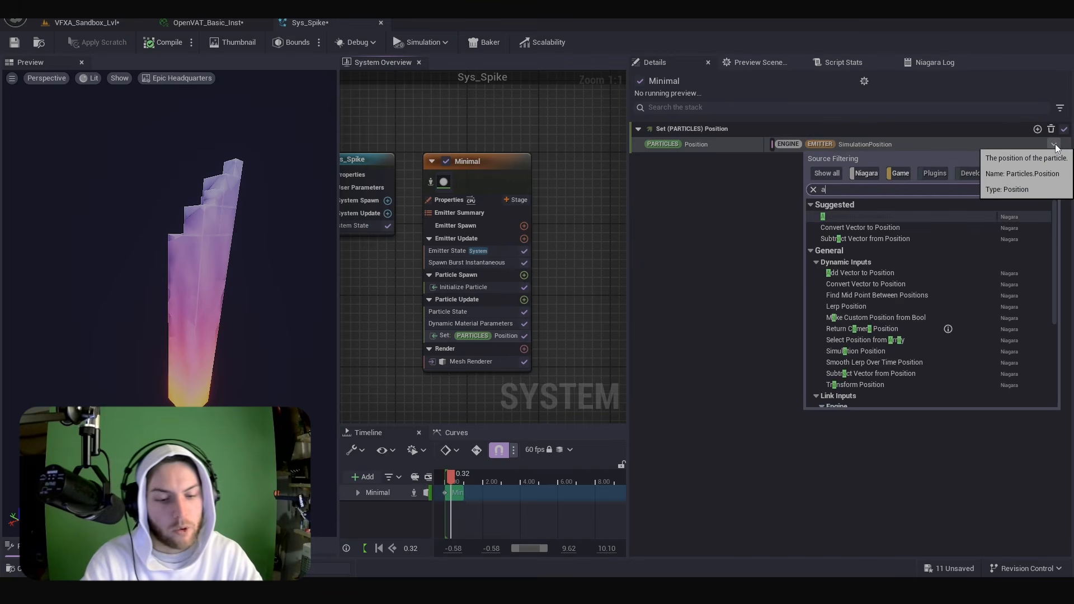
pyautogui.write('add')
pyautogui.click(858, 250)
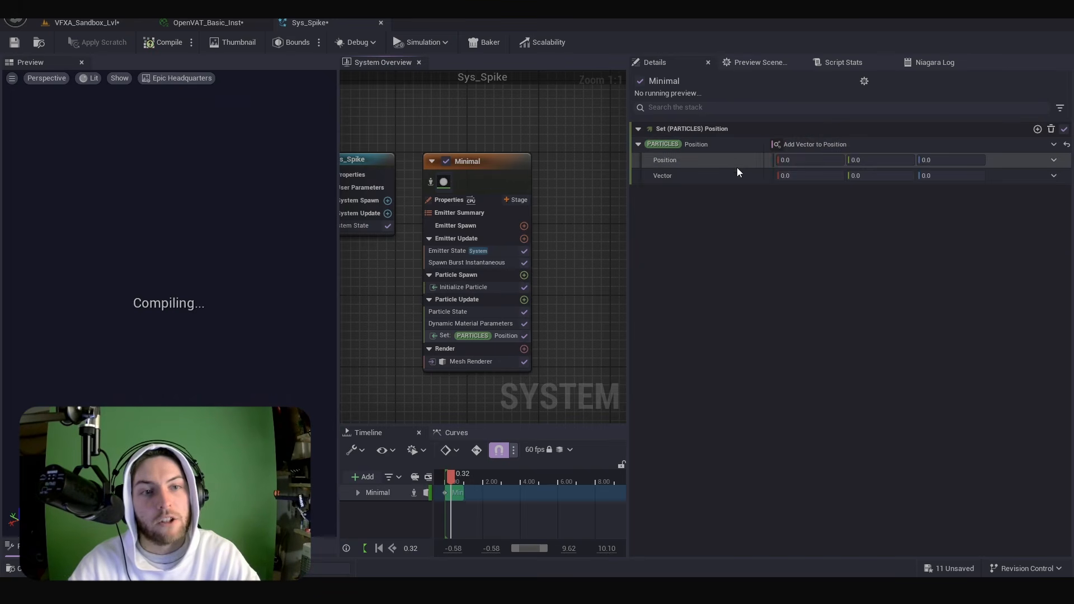
pyautogui.click(1053, 160)
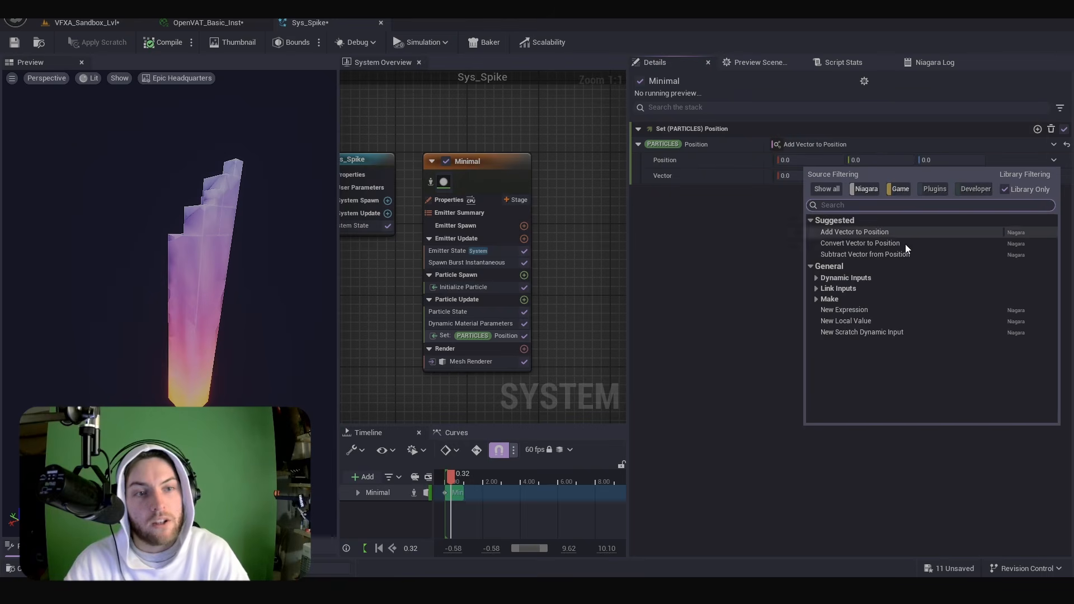
pyautogui.write('sim')
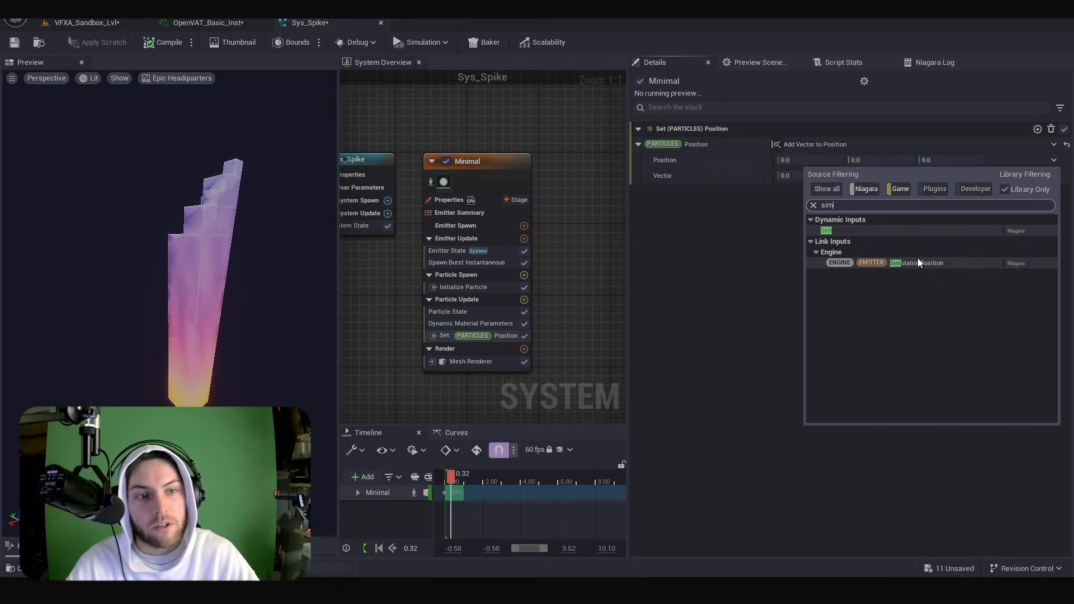
pyautogui.click(881, 261)
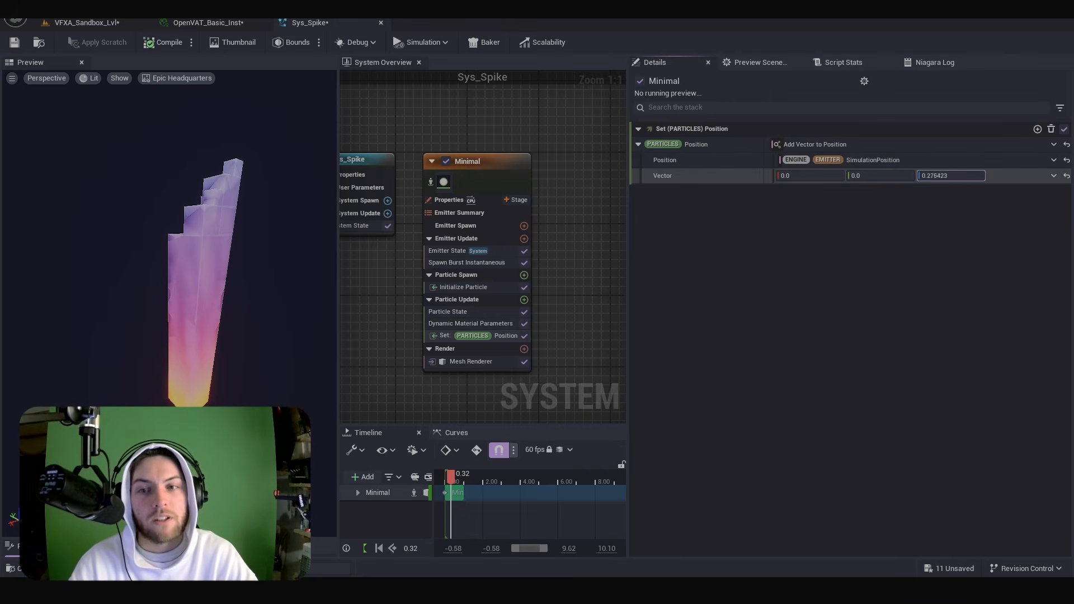
# Drive the added vector with Vector from Curve and delete the curve's keys at time 0.
pyautogui.moveTo(951, 175)
pyautogui.mouseDown()
pyautogui.moveTo(984, 175)
pyautogui.moveTo(952, 176)
pyautogui.mouseUp()
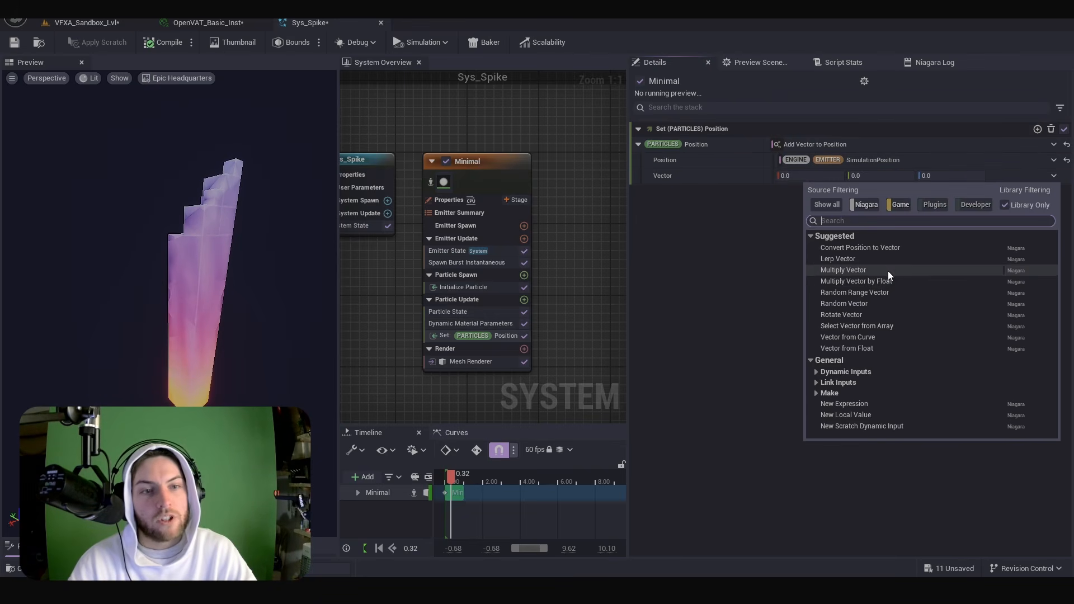
pyautogui.click(857, 337)
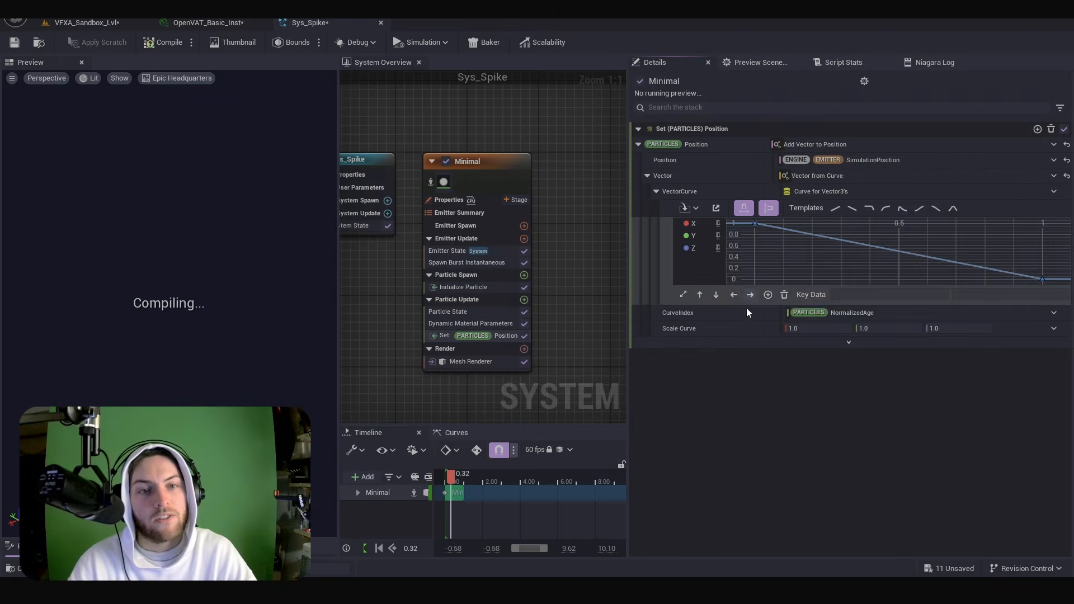
pyautogui.moveTo(777, 248); pyautogui.dragTo(737, 202)
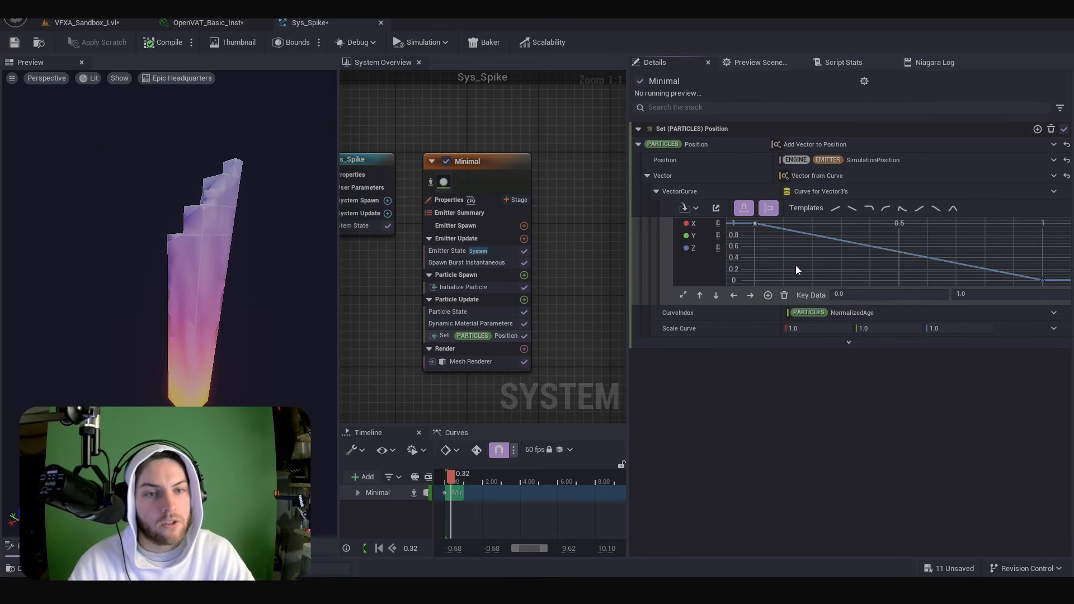
pyautogui.click(784, 295)
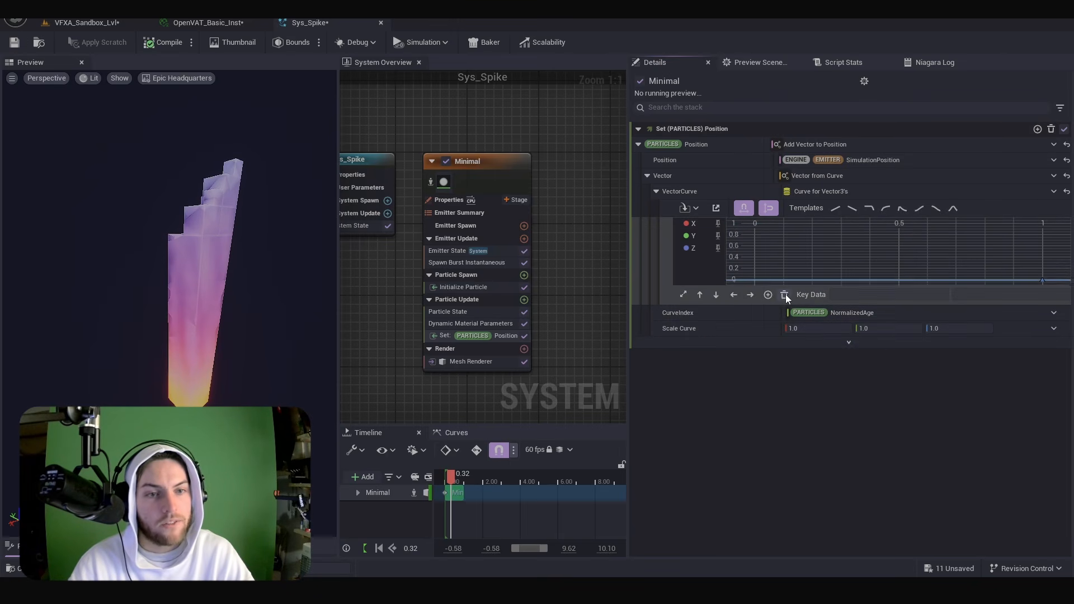
# Isolate the vector curve's Z channel in an enlarged curve view and place its keys at times 0 and 0.3 with value 0.
pyautogui.click(717, 238)
pyautogui.moveTo(723, 304); pyautogui.dragTo(727, 455)
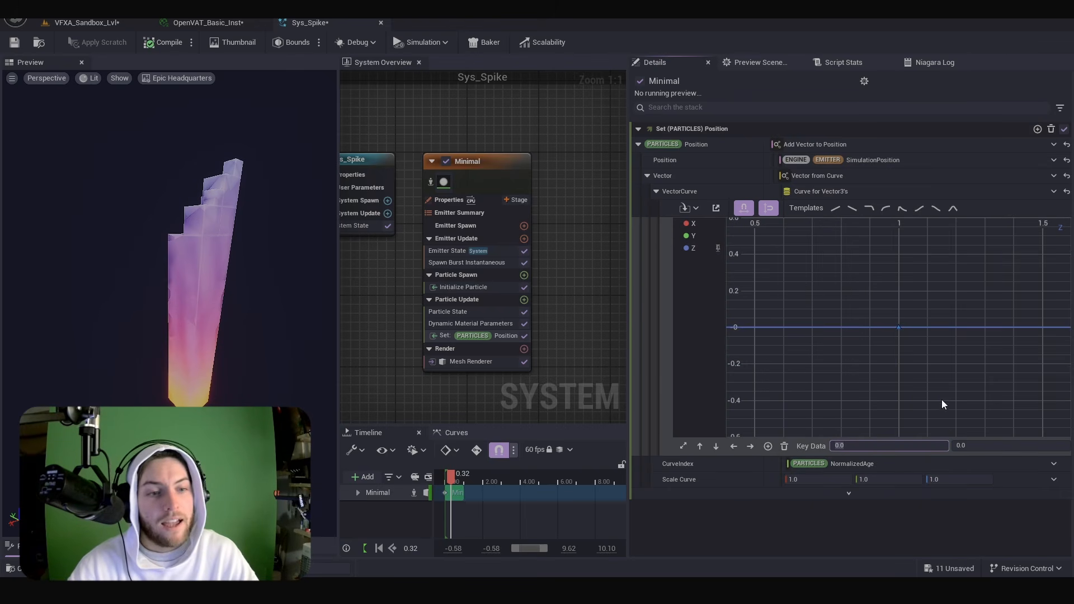
pyautogui.click(899, 327)
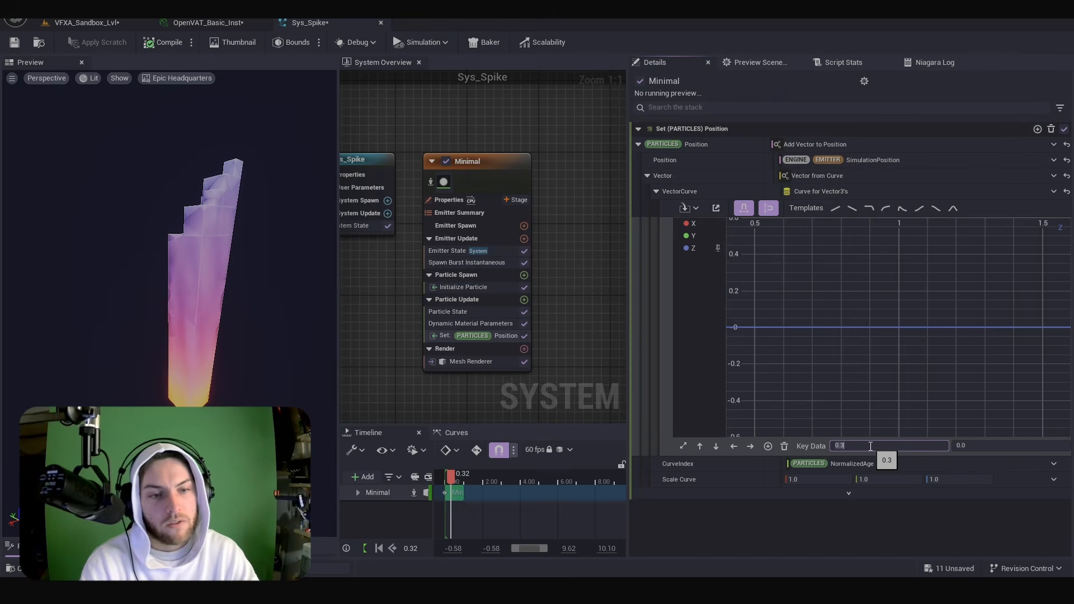
pyautogui.scroll(-3, 857, 291)
pyautogui.moveTo(796, 347); pyautogui.dragTo(910, 343, button='right')
pyautogui.scroll(-7, 838, 342)
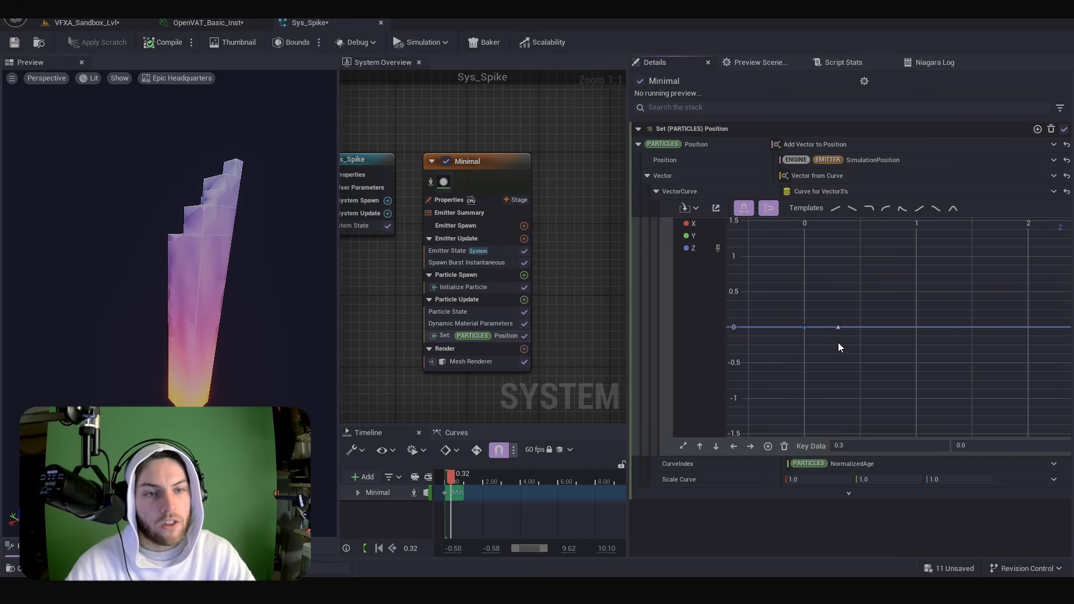
# Set the value of the Z curve's key at time 0 to -1.
pyautogui.hotkey('ctrl', 'a')
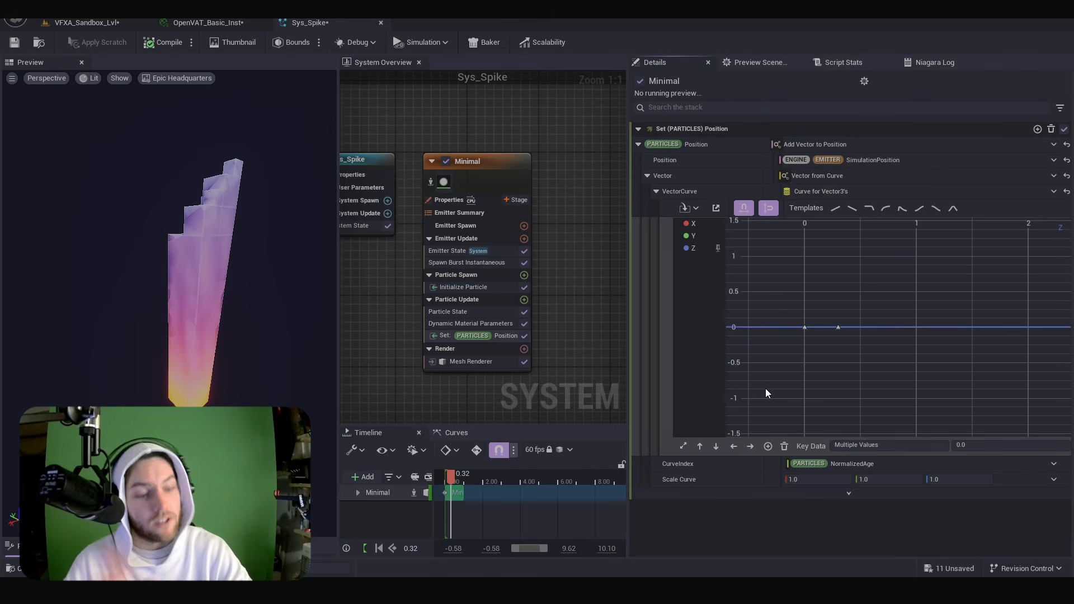
pyautogui.press('f')
pyautogui.click(760, 326)
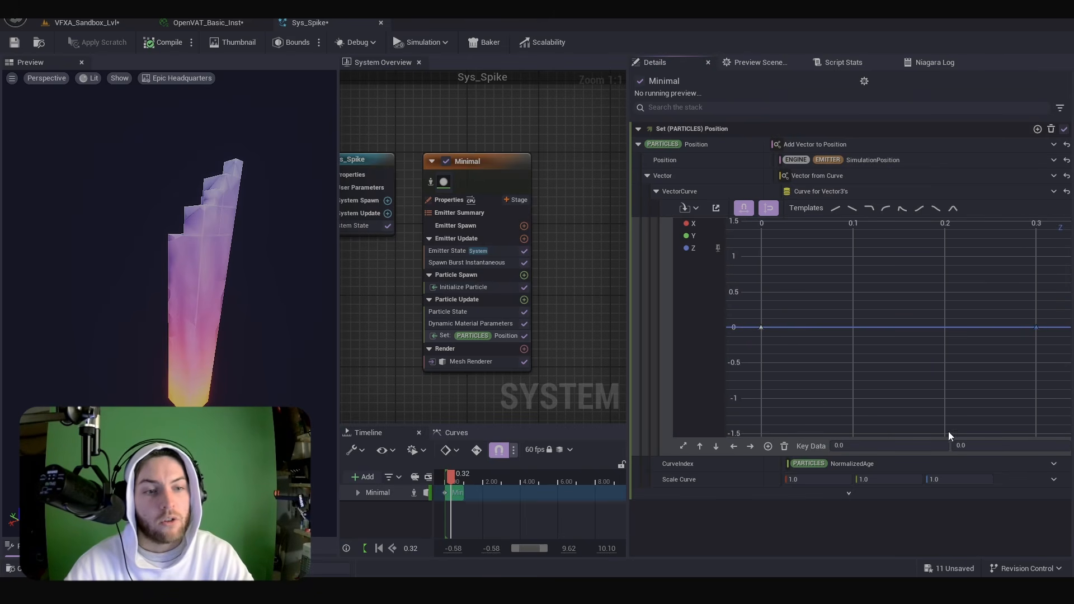
pyautogui.click(974, 449)
pyautogui.write('-1')
pyautogui.press('Return')
pyautogui.click(838, 293)
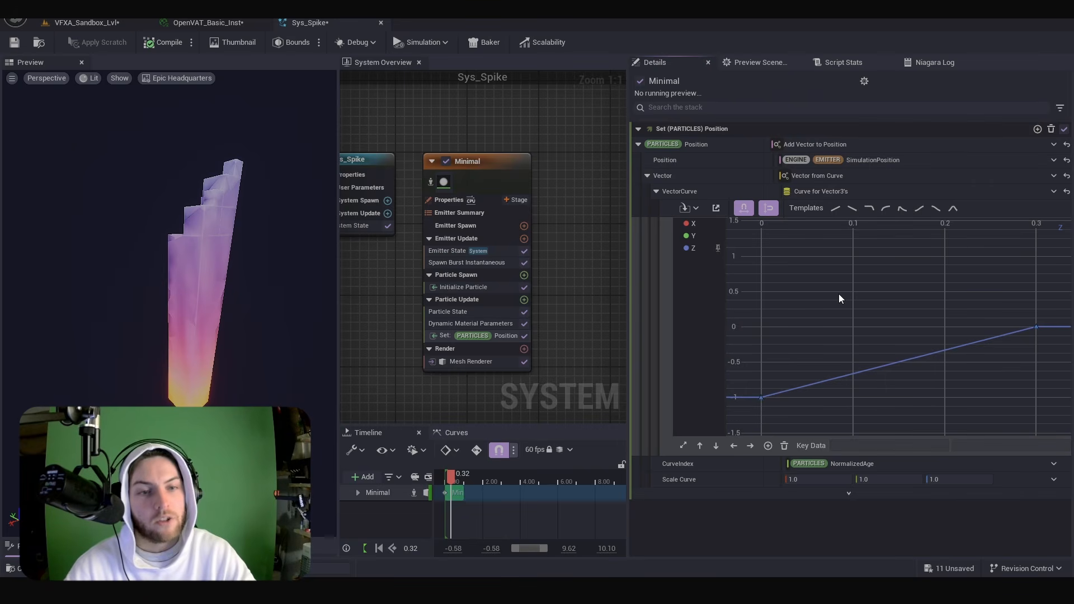
# Smooth both Z curve keys with automatic cubic interpolation.
pyautogui.hotkey('ctrl', 'a')
pyautogui.press('f')
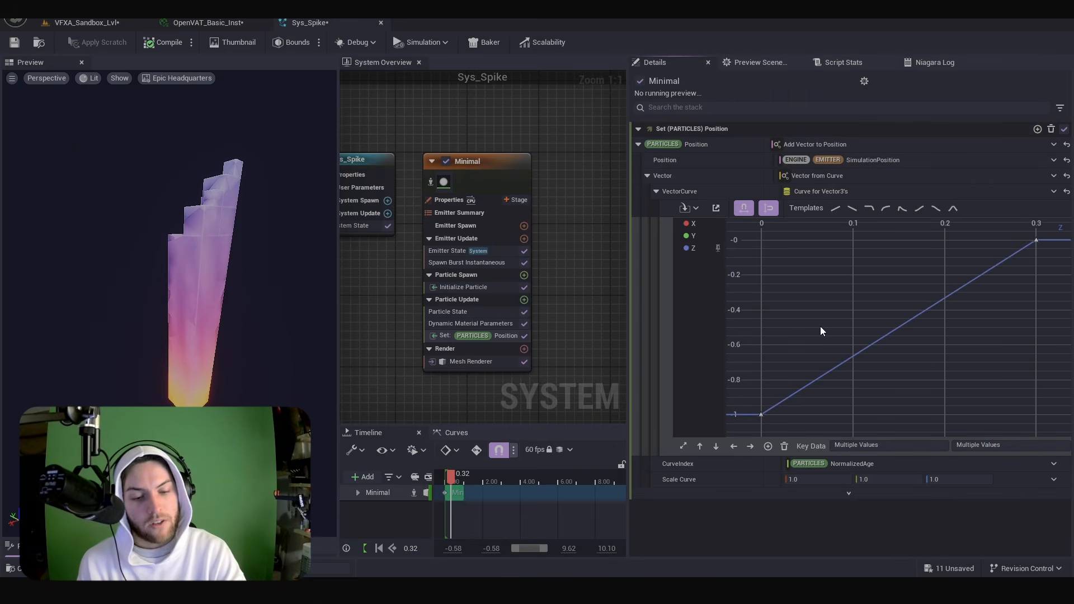
pyautogui.press('1')
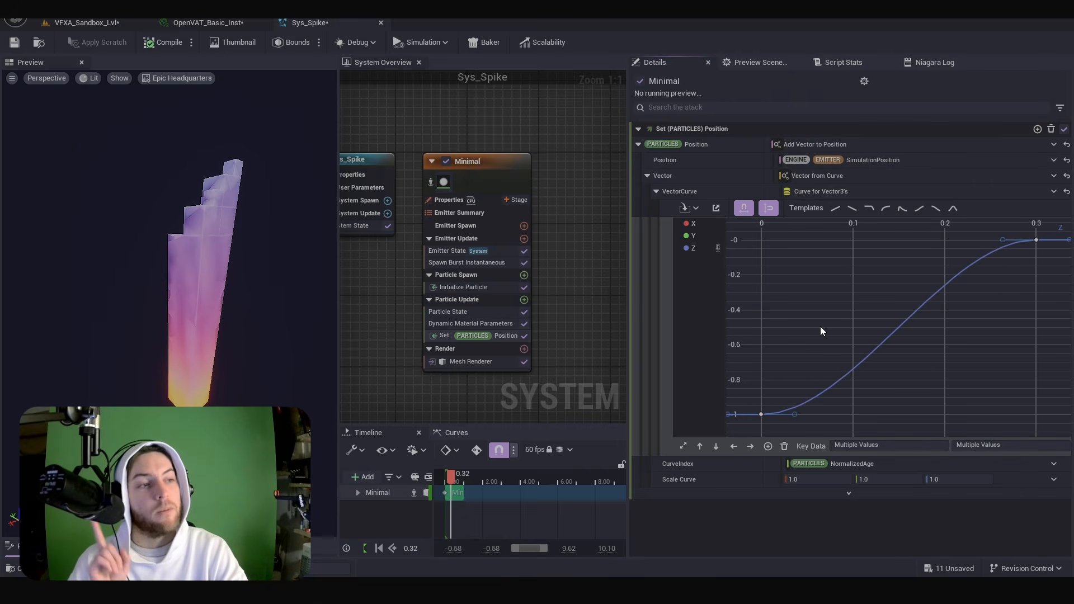
# Show the floor in the Niagara preview scene and return to the position module's details.
pyautogui.press('w')
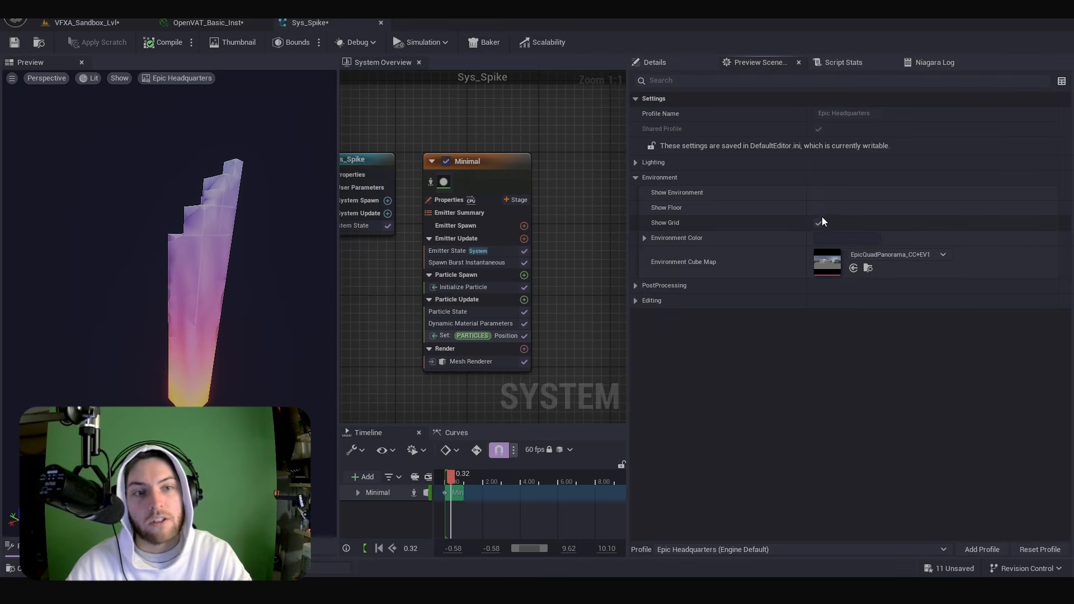
pyautogui.click(820, 210)
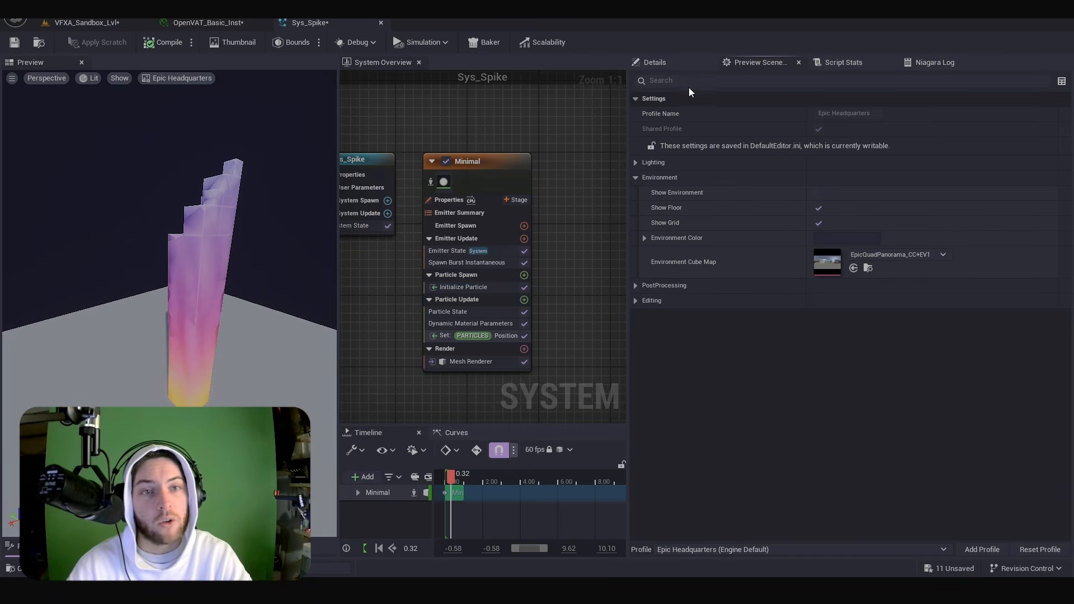
pyautogui.click(670, 66)
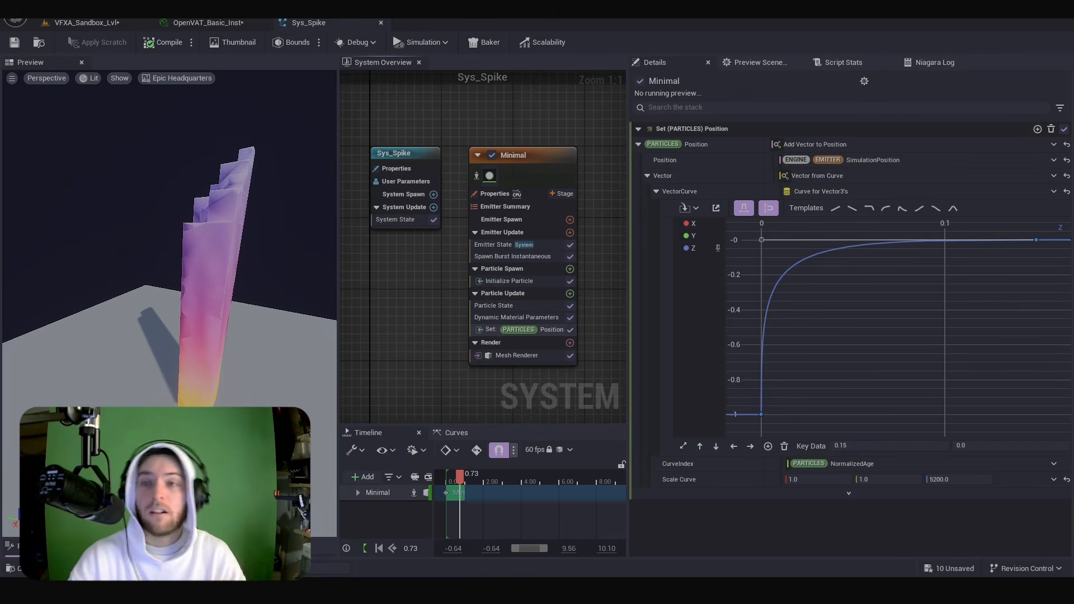
# Place the Sys_Spike Niagara system on the rocky ground of the VFXA_Sandbox_Lvl level and frame it in view.
pyautogui.click(86, 23)
pyautogui.hotkey('ctrl', 'space')
pyautogui.moveTo(825, 421); pyautogui.dragTo(597, 334)
pyautogui.press('Escape')
pyautogui.moveTo(498, 446)
pyautogui.mouseDown(button='right')
pyautogui.moveTo(504, 369)
pyautogui.moveTo(486, 447)
pyautogui.moveTo(453, 450)
pyautogui.moveTo(514, 440)
pyautogui.mouseUp(button='right')
pyautogui.press('s')
pyautogui.press('e')
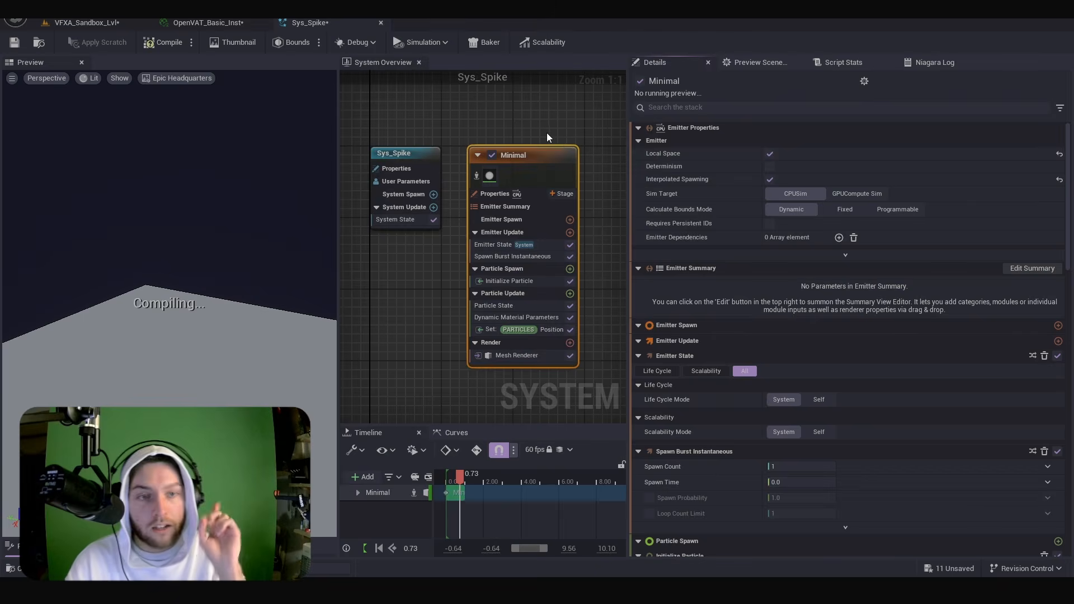
# Enable Local Space in the Minimal emitter's properties in Sys_Spike.
pyautogui.click(546, 133)
pyautogui.click(510, 162)
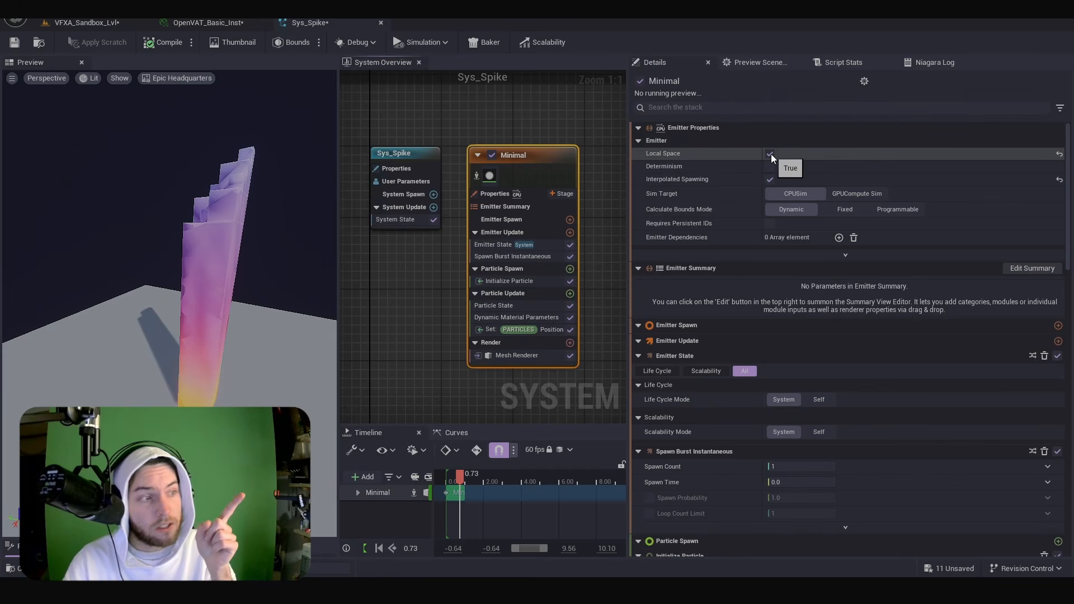
# Move the Sys_Spike actor across the ground in VFXA_Sandbox_Lvl to about X -3335, Y 4055.
pyautogui.click(86, 23)
pyautogui.rightClick(664, 479)
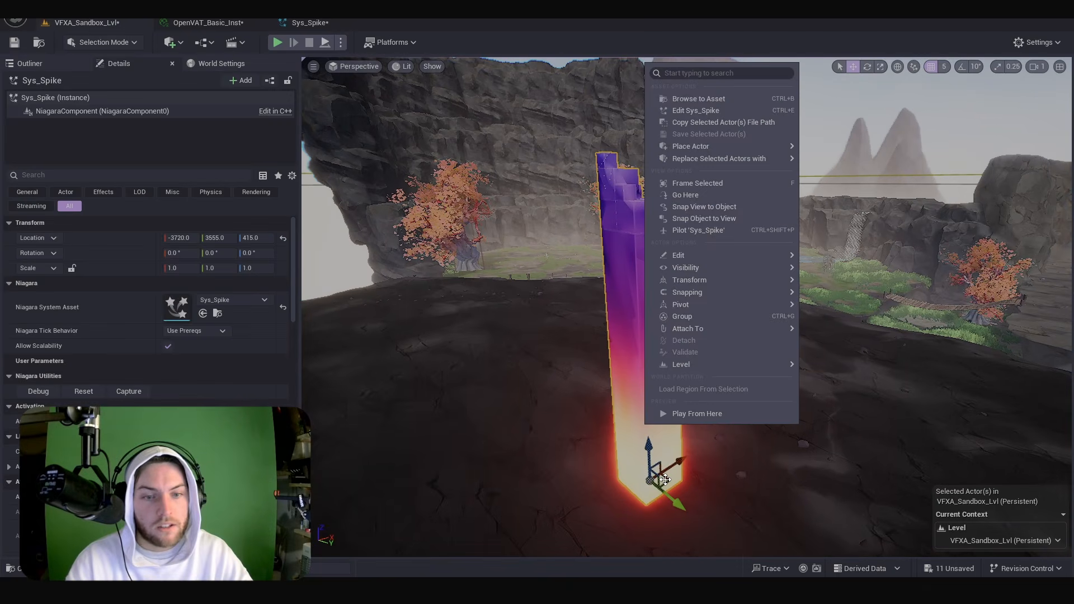
pyautogui.click(664, 480)
pyautogui.moveTo(664, 479); pyautogui.dragTo(667, 437)
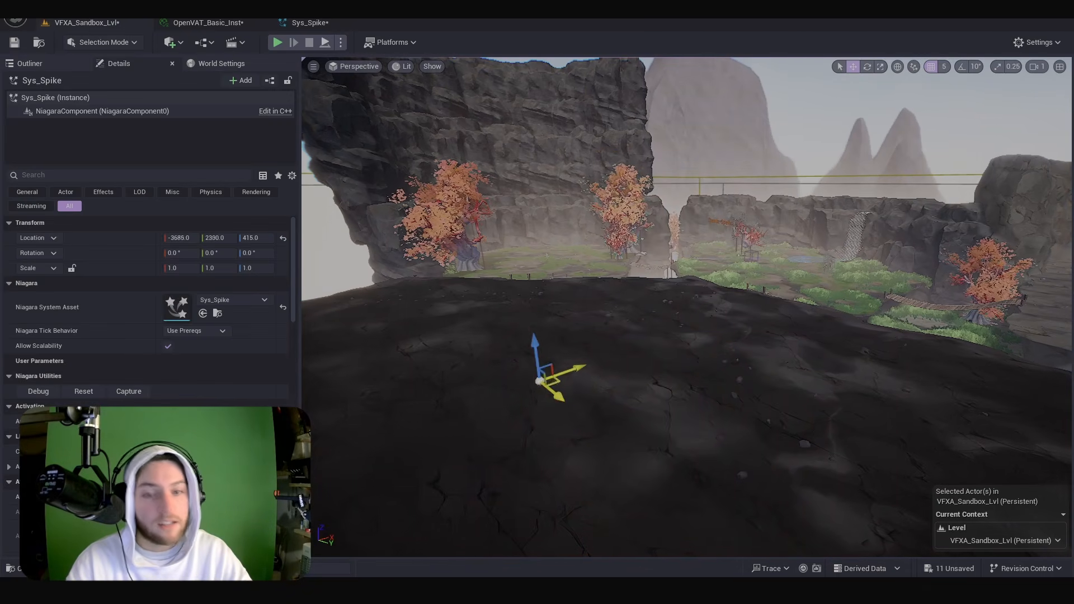
pyautogui.keyDown('shift'); pyautogui.moveTo(552, 382); pyautogui.dragTo(551, 359); pyautogui.keyUp('shift')
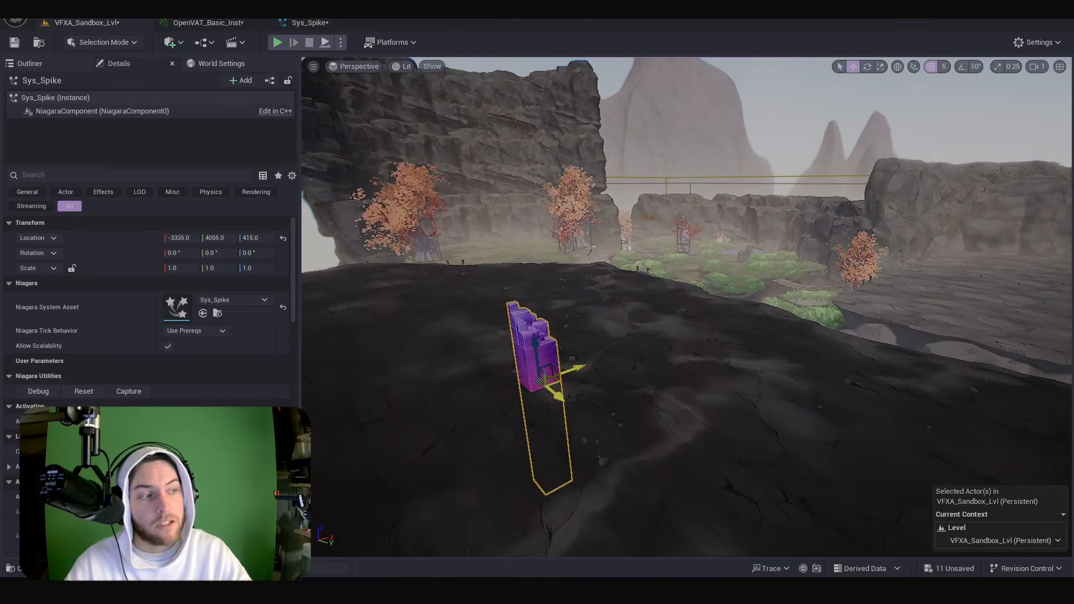
# Deselect the spike and view the glowing sphere elsewhere in the level.
pyautogui.click(956, 116)
pyautogui.moveTo(956, 117); pyautogui.dragTo(1047, 115, button='right')
pyautogui.press('w')
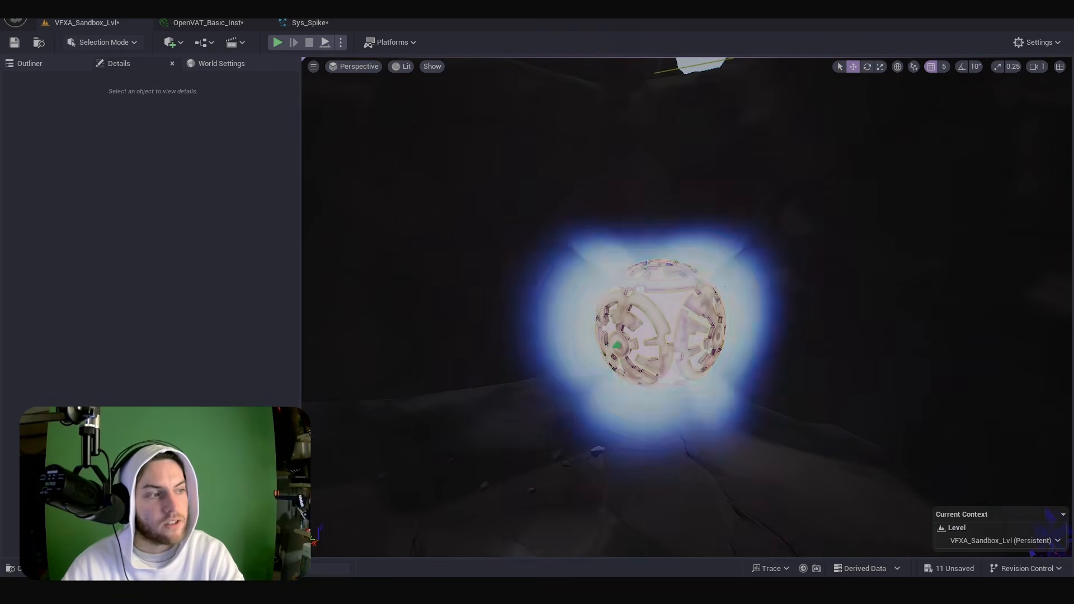